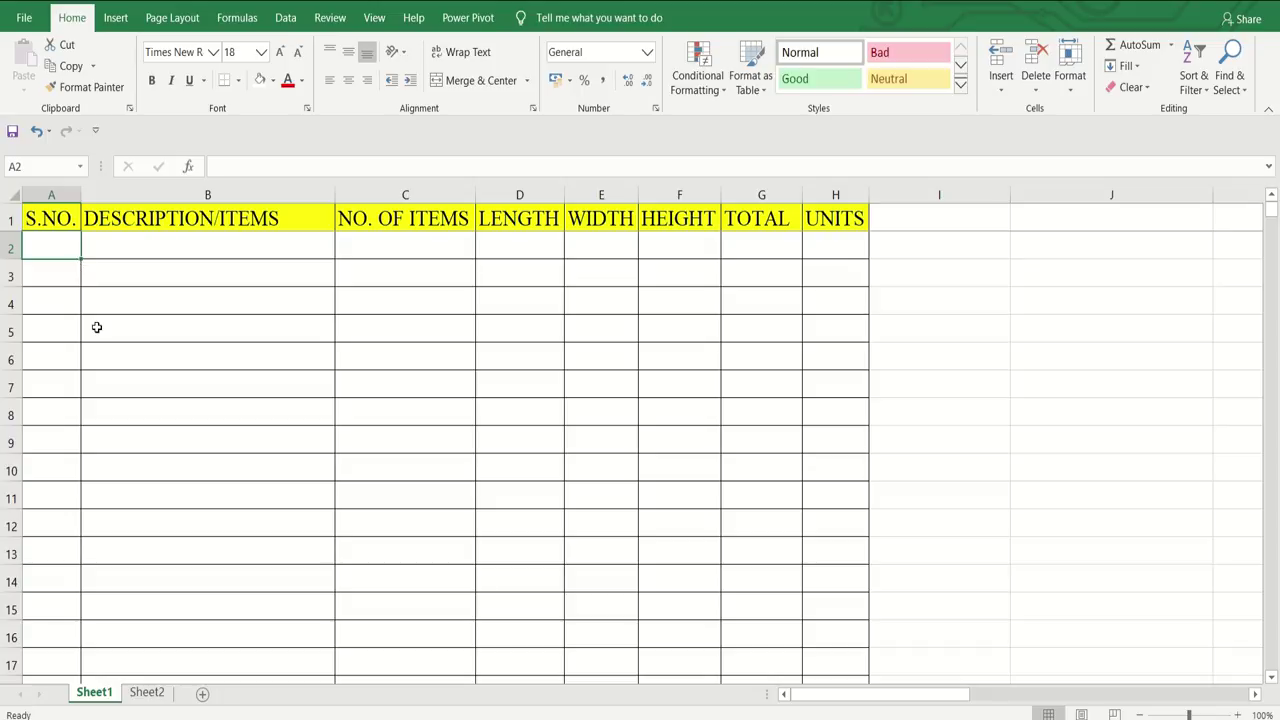
# Enter serial number 1 in A2 with the description "Combined footing" in B2.
pyautogui.write('1')
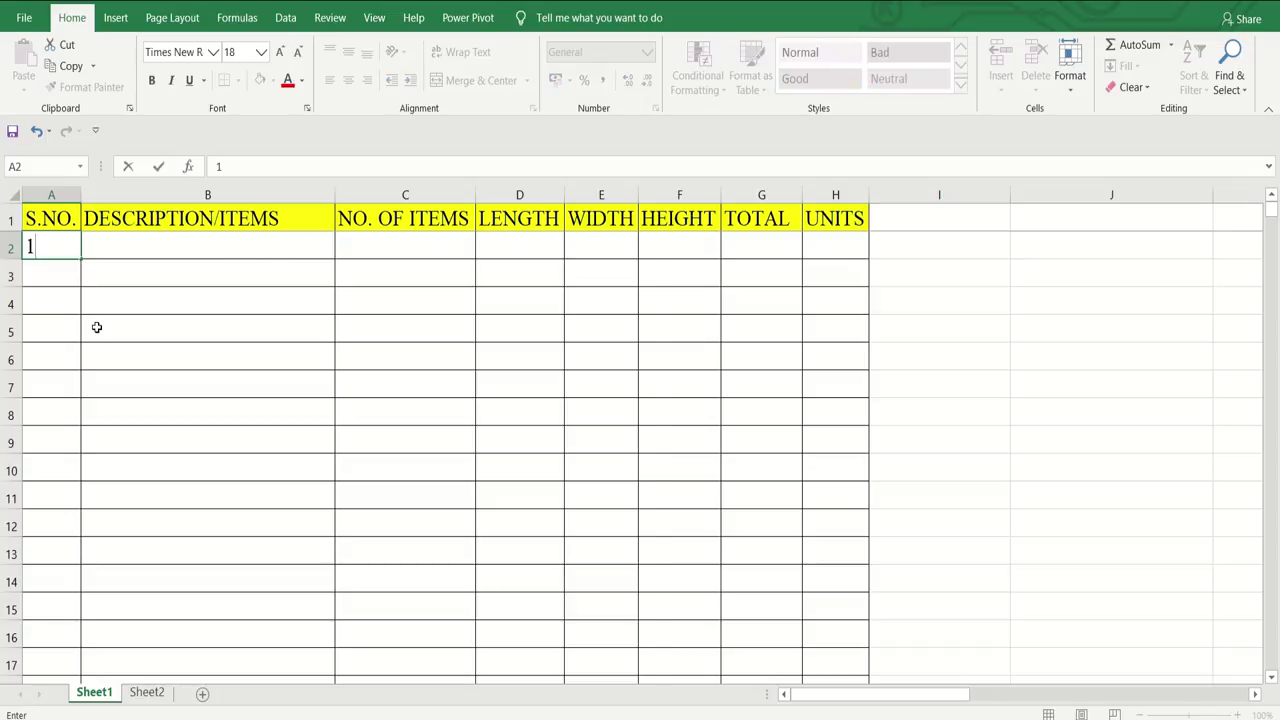
pyautogui.press('Tab')
pyautogui.write('C')
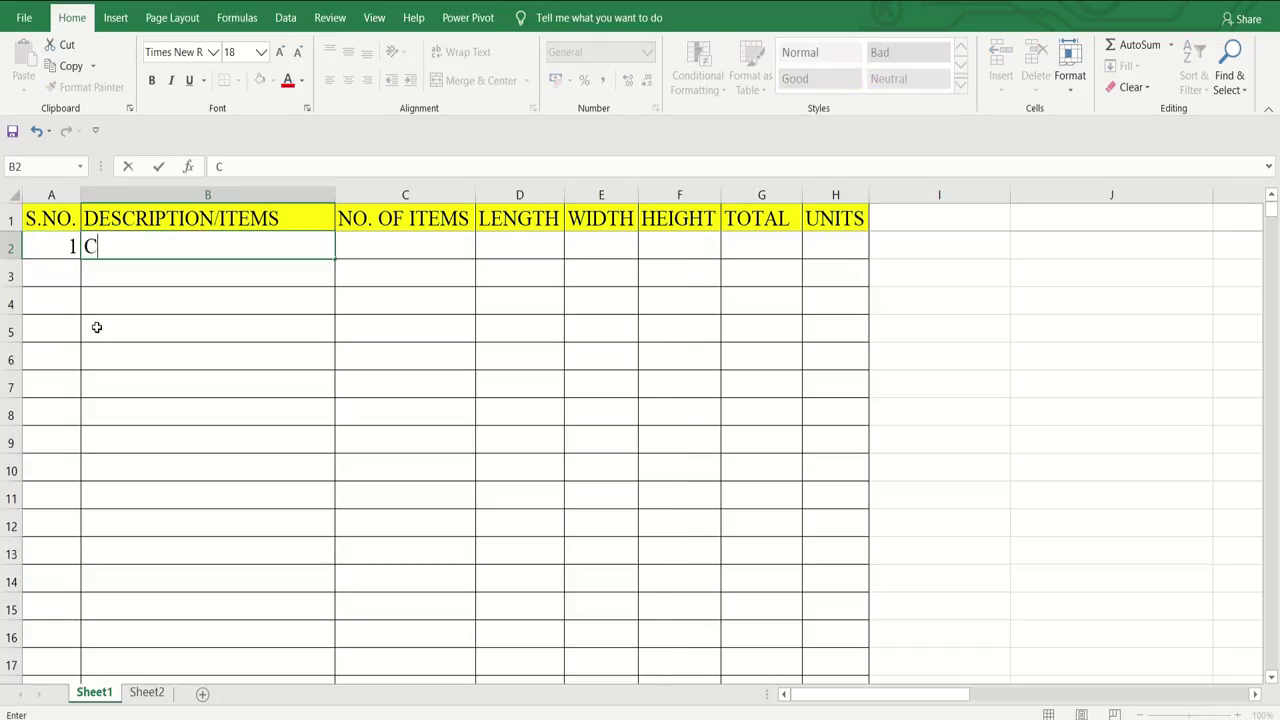
pyautogui.write('ombined footing')
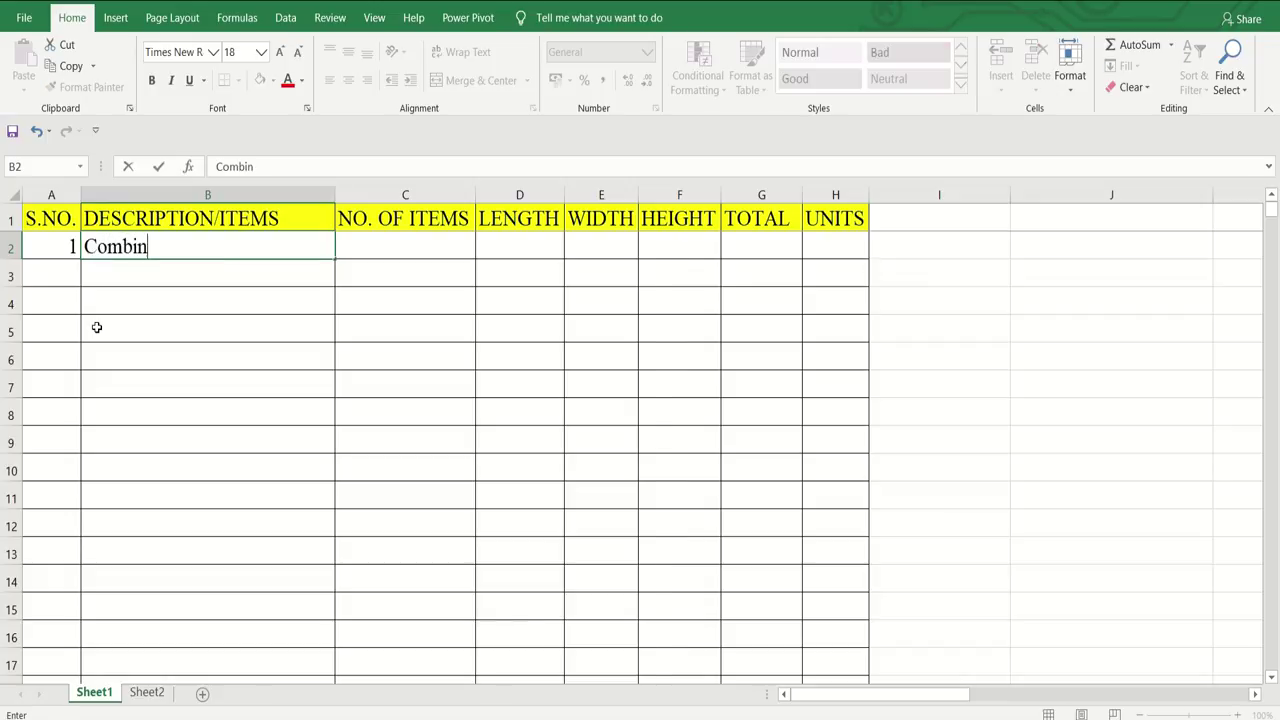
pyautogui.press('Return')
# Fill row 3 for footing f1 with 14 items, length 2.5, width 4 and height 0.6.
pyautogui.write('f1')
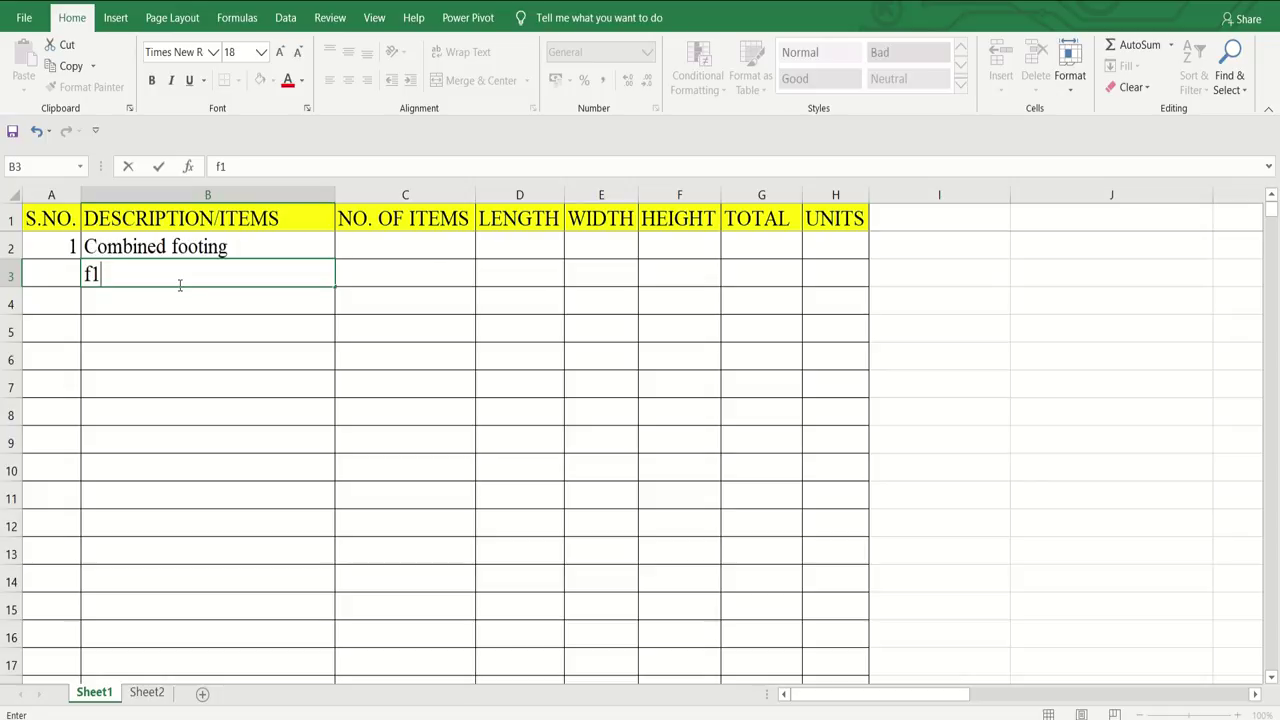
pyautogui.press('Tab')
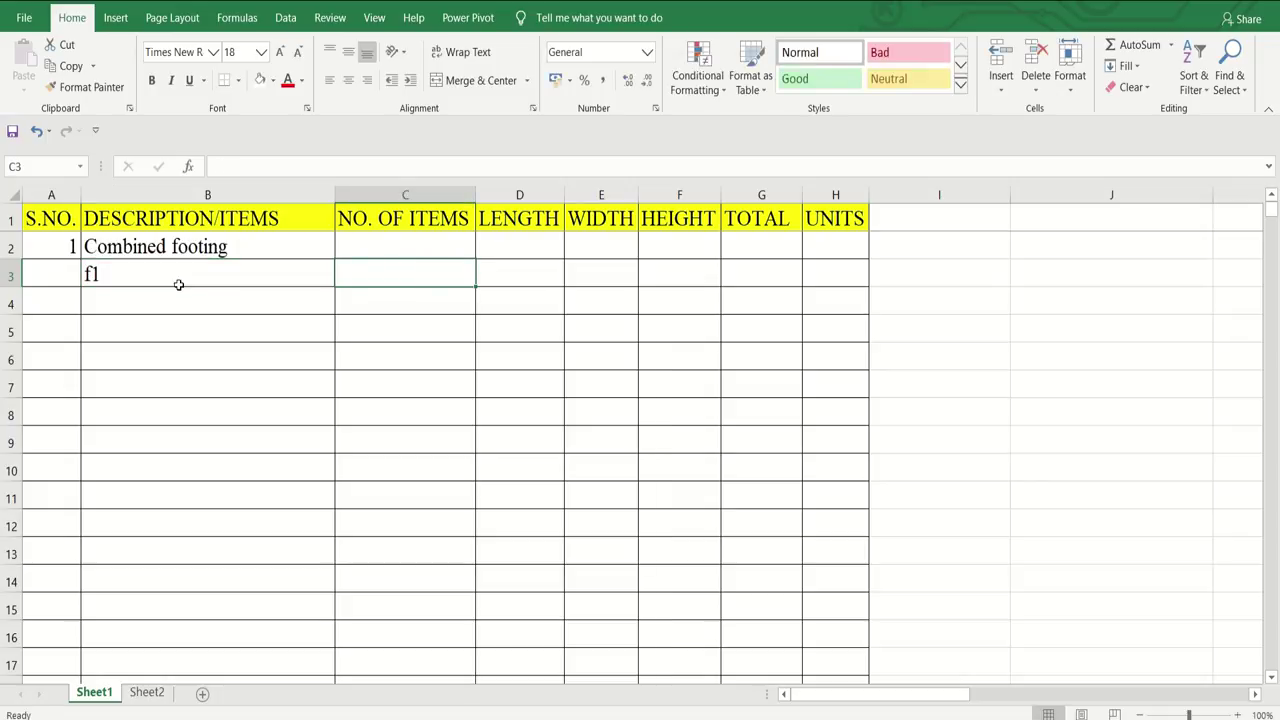
pyautogui.write('14')
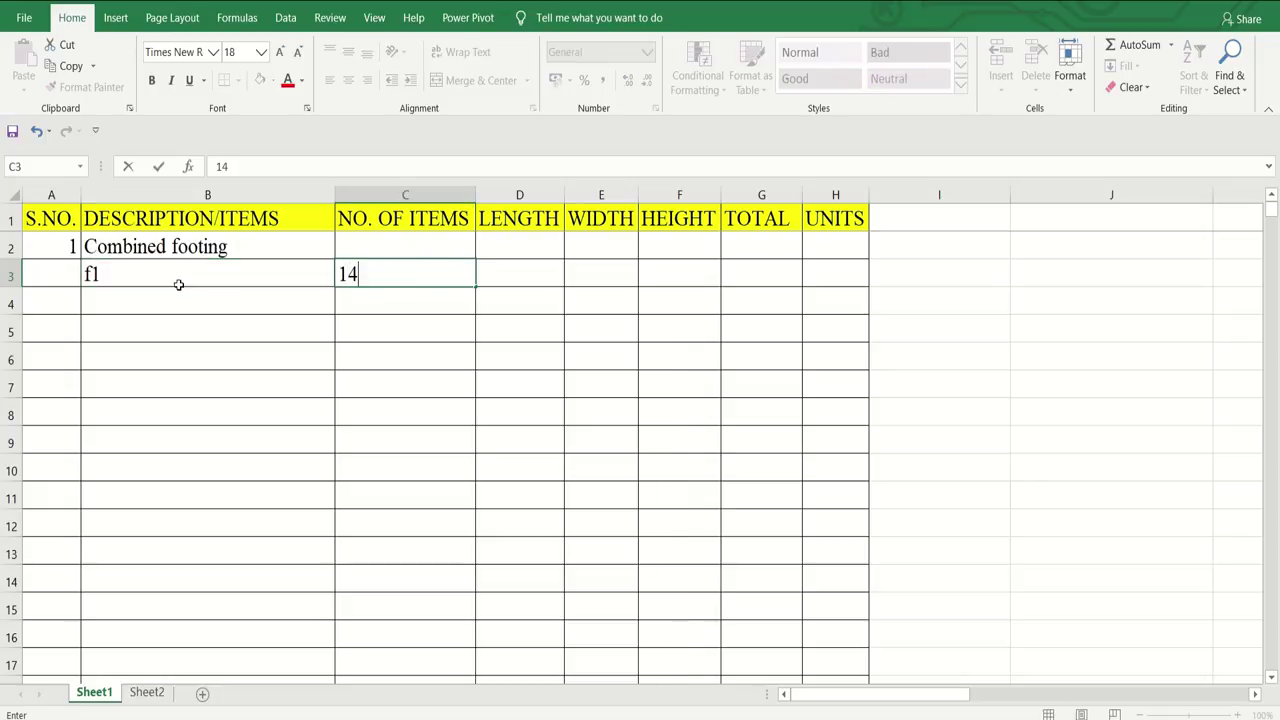
pyautogui.press('Tab')
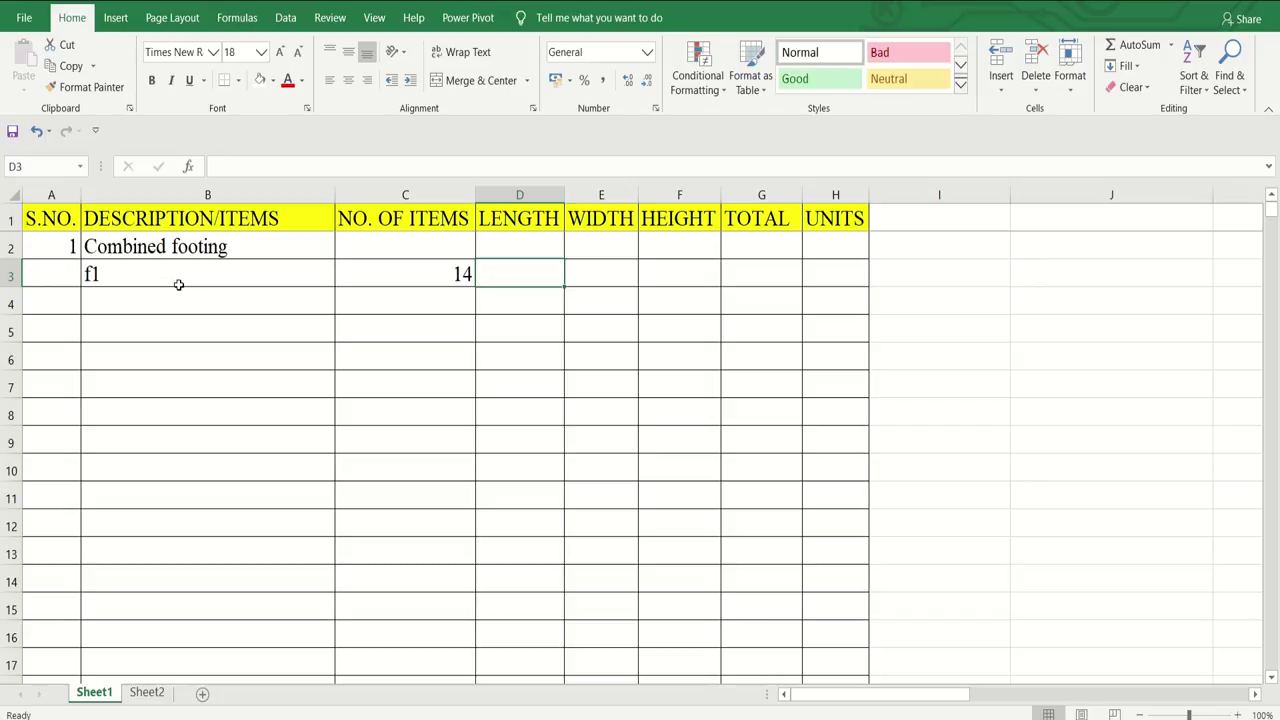
pyautogui.write('2.5')
pyautogui.press('Tab')
pyautogui.write('4')
pyautogui.press('Tab')
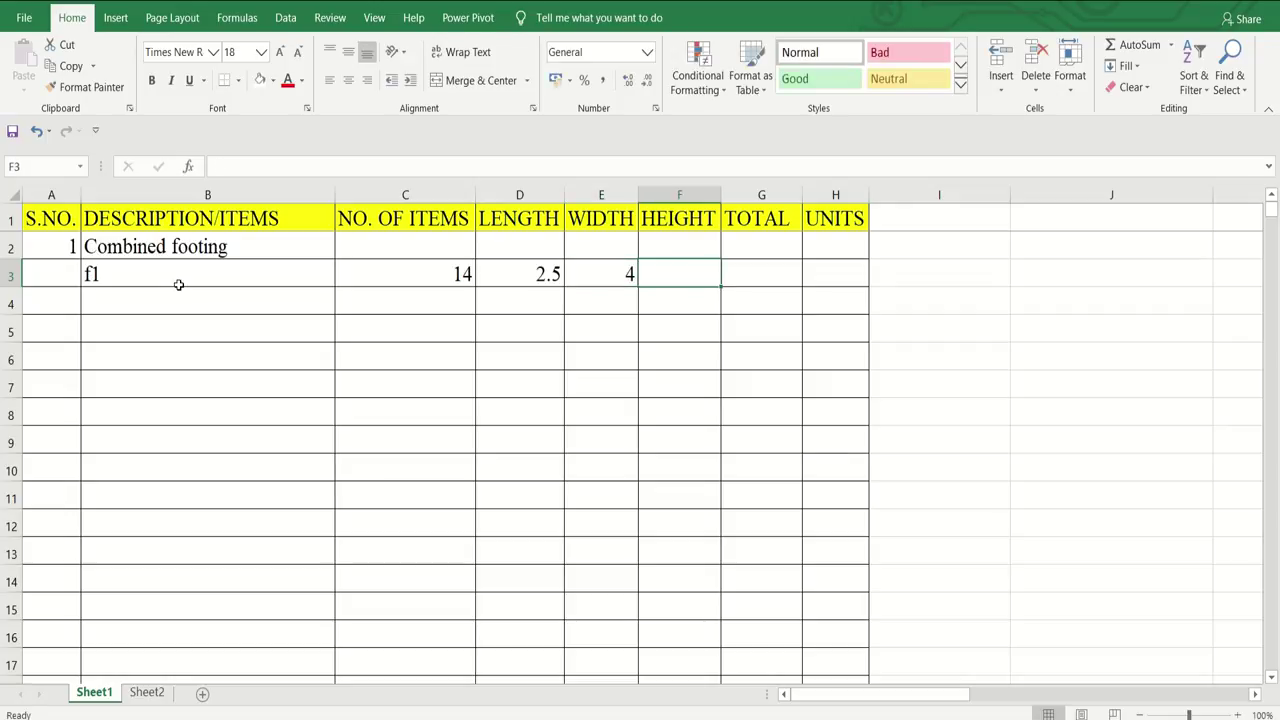
pyautogui.write('0.6')
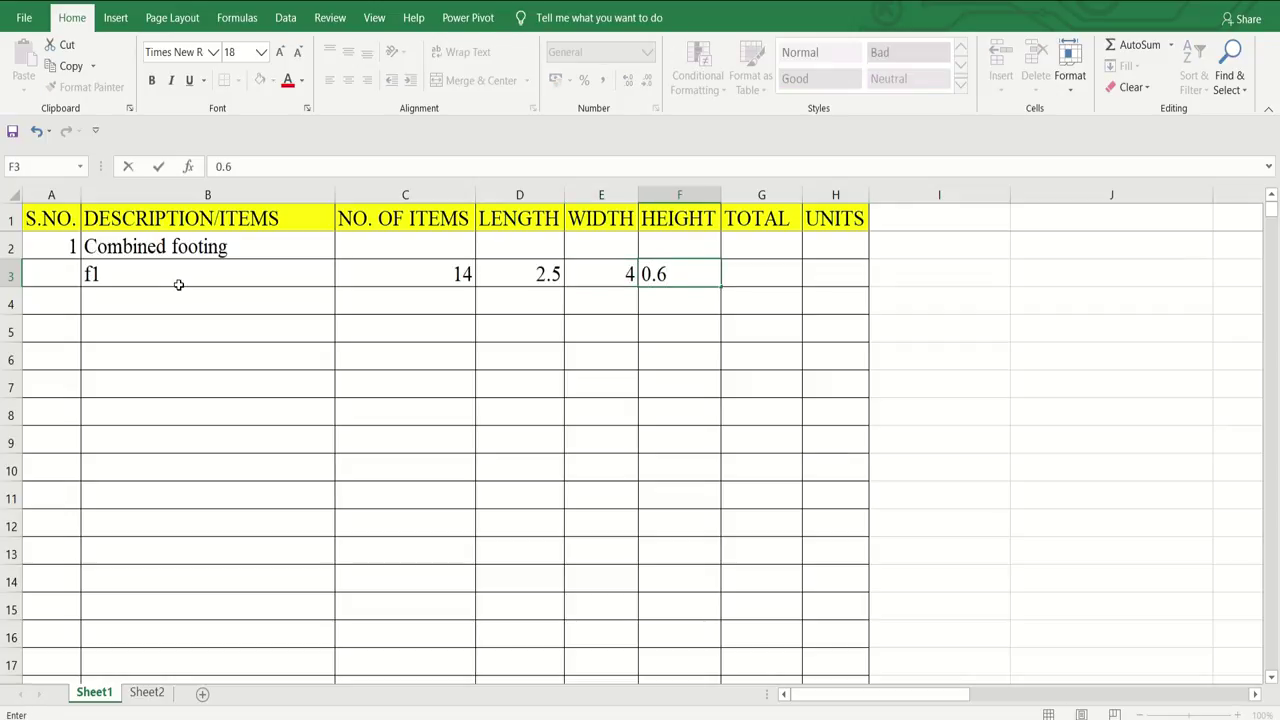
pyautogui.press('Tab')
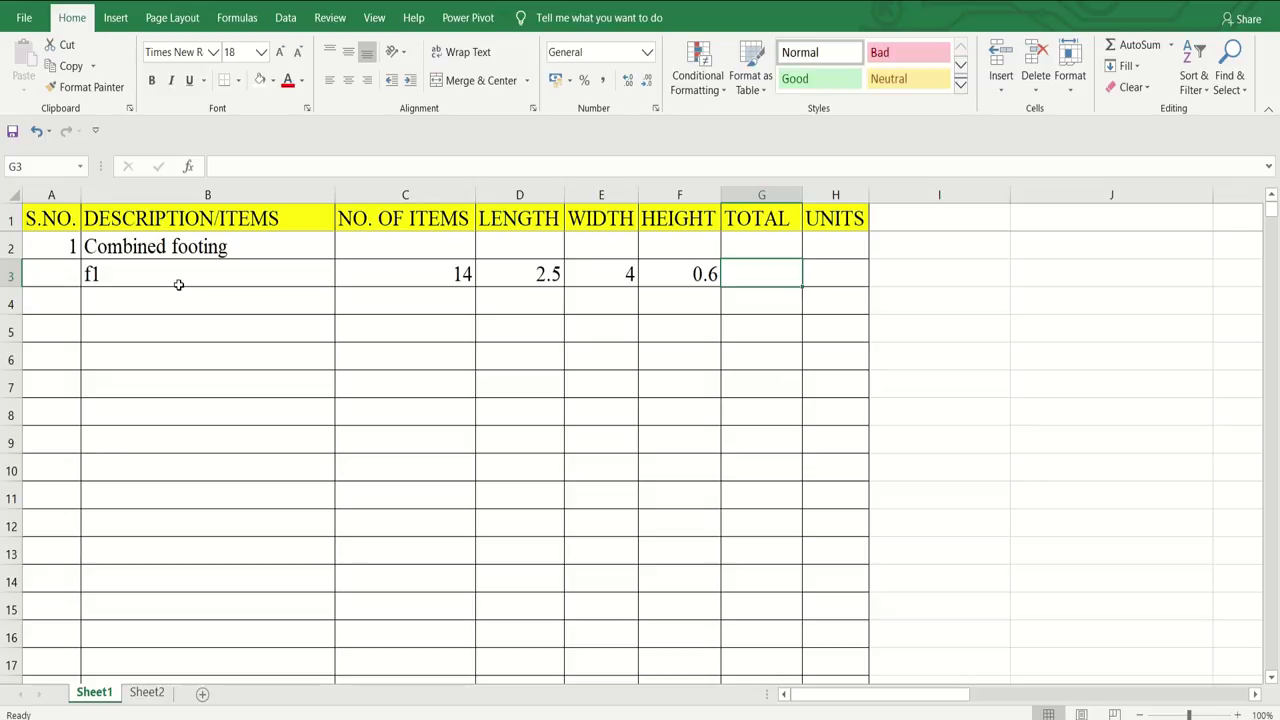
# Calculate the f1 total in G3 with the formula =C3*D3*E3*F3.
pyautogui.click(429, 280)
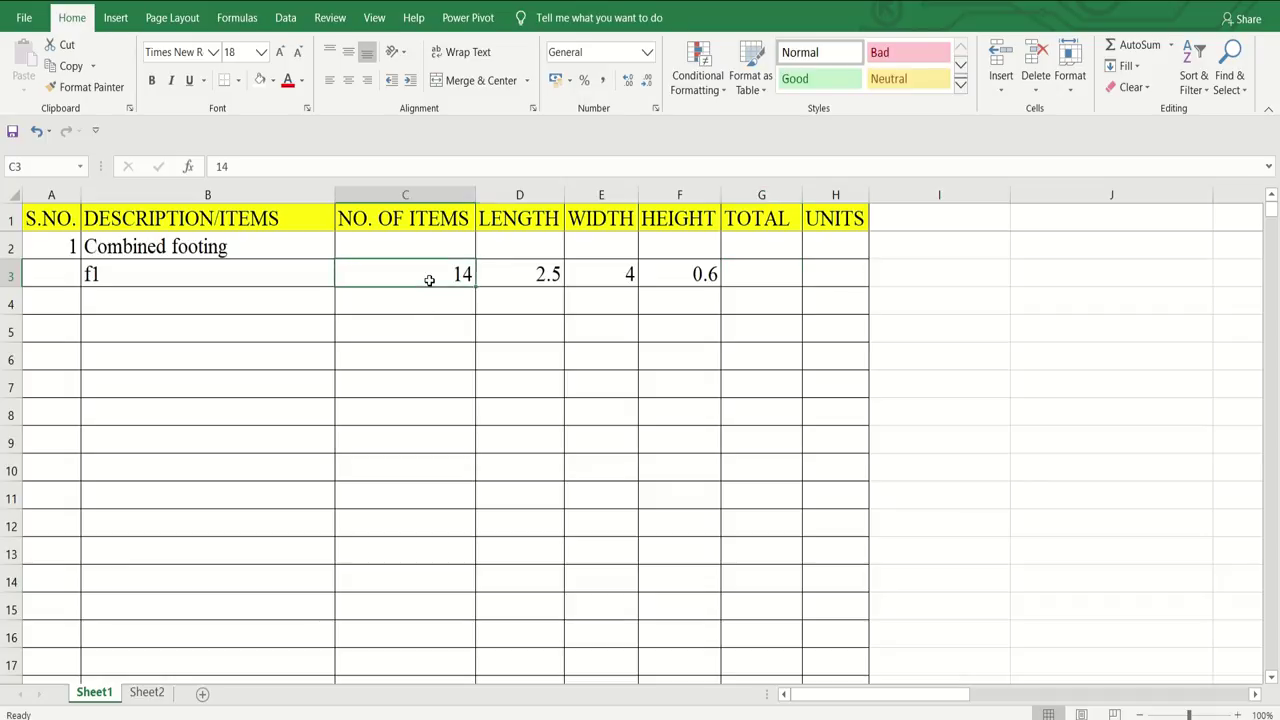
pyautogui.click(753, 262)
pyautogui.write('=')
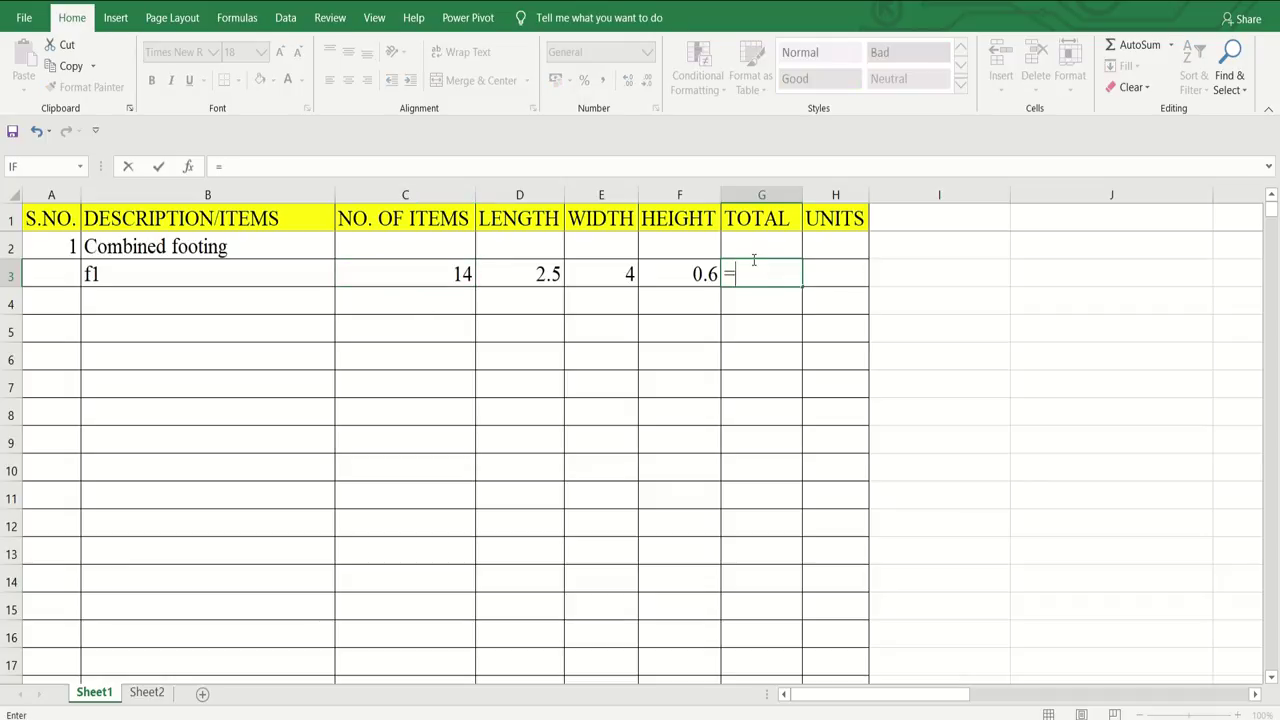
pyautogui.click(440, 277)
pyautogui.write('*')
pyautogui.click(526, 269)
pyautogui.write('*')
pyautogui.click(615, 287)
pyautogui.write('*')
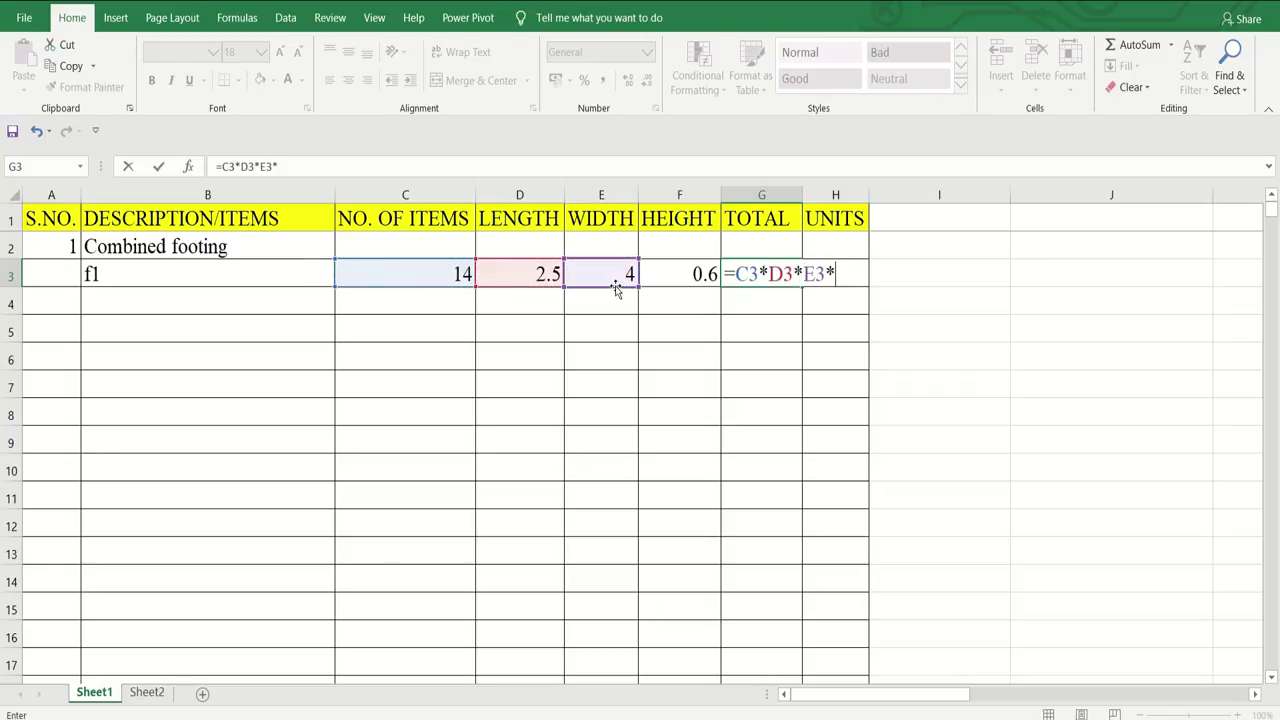
pyautogui.click(664, 265)
pyautogui.press('Return')
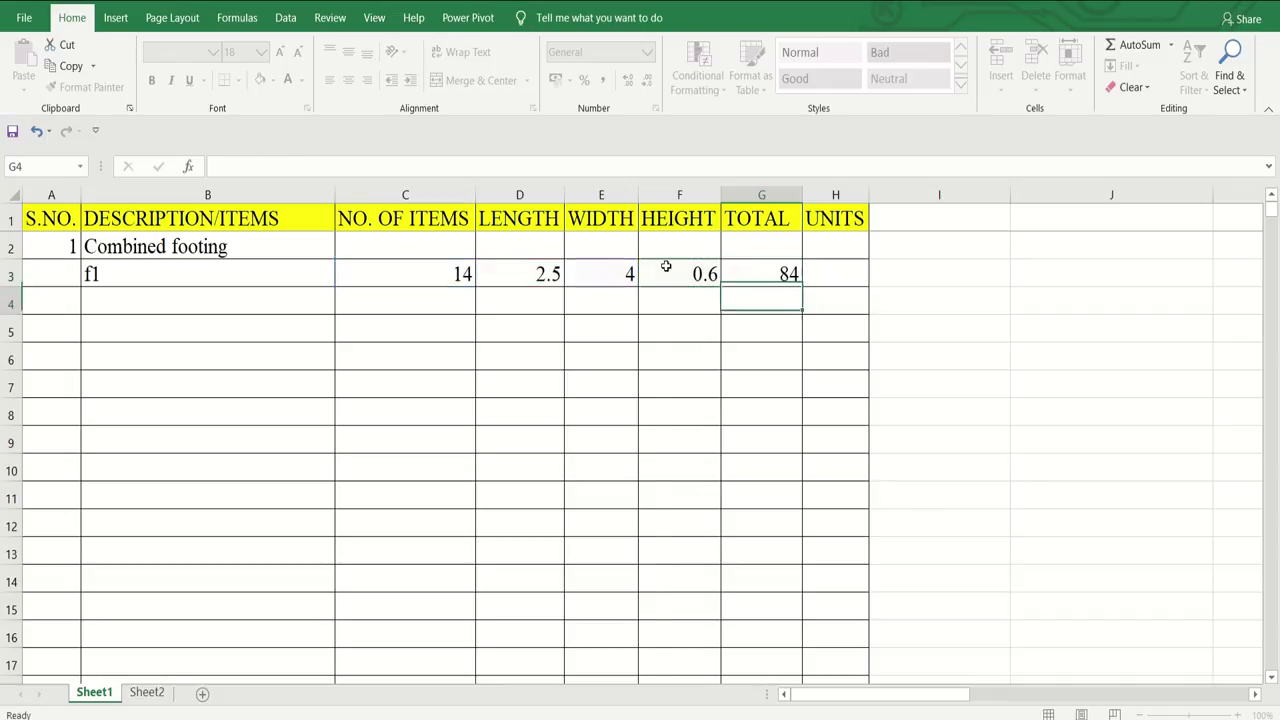
# Enter "Cum" as the unit for the f1 footing in H3.
pyautogui.click(778, 265)
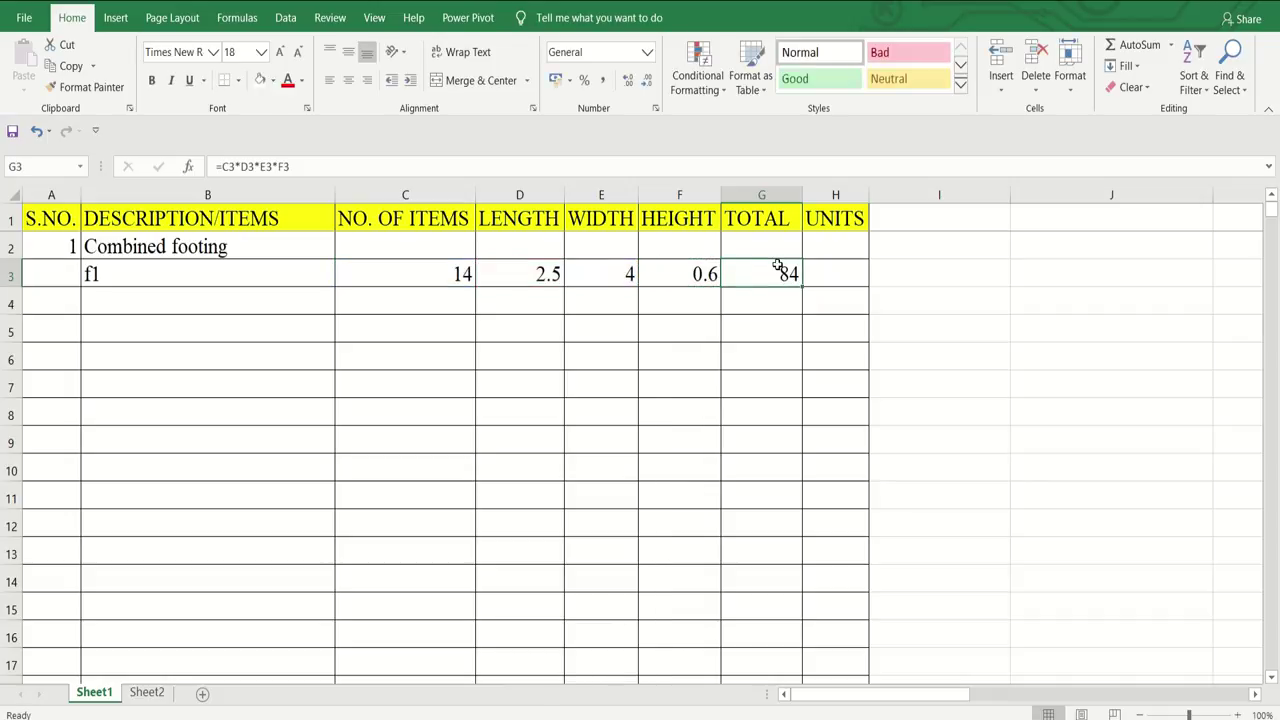
pyautogui.click(835, 274)
pyautogui.write('Cum')
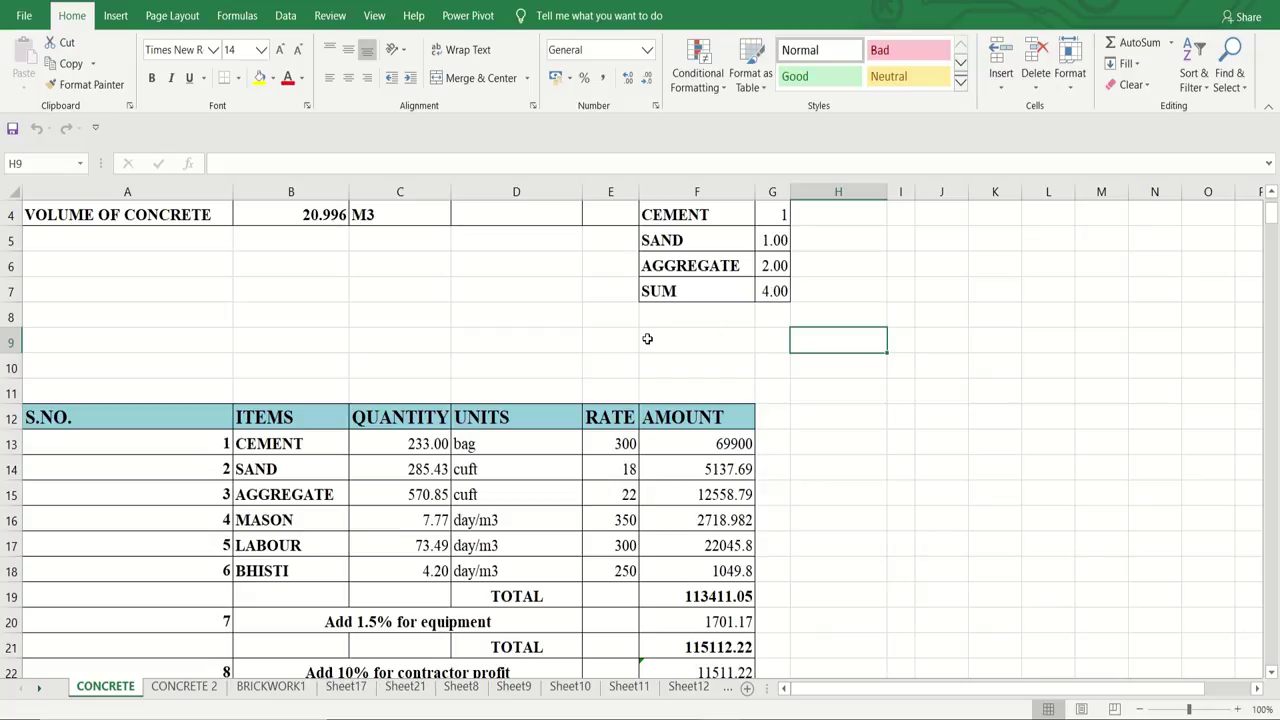
# Note the concrete grade M25 in C7 and its mix ratio 1:1:2 in C8 of the CONCRETE sheet.
pyautogui.scroll(-4, 647, 339)
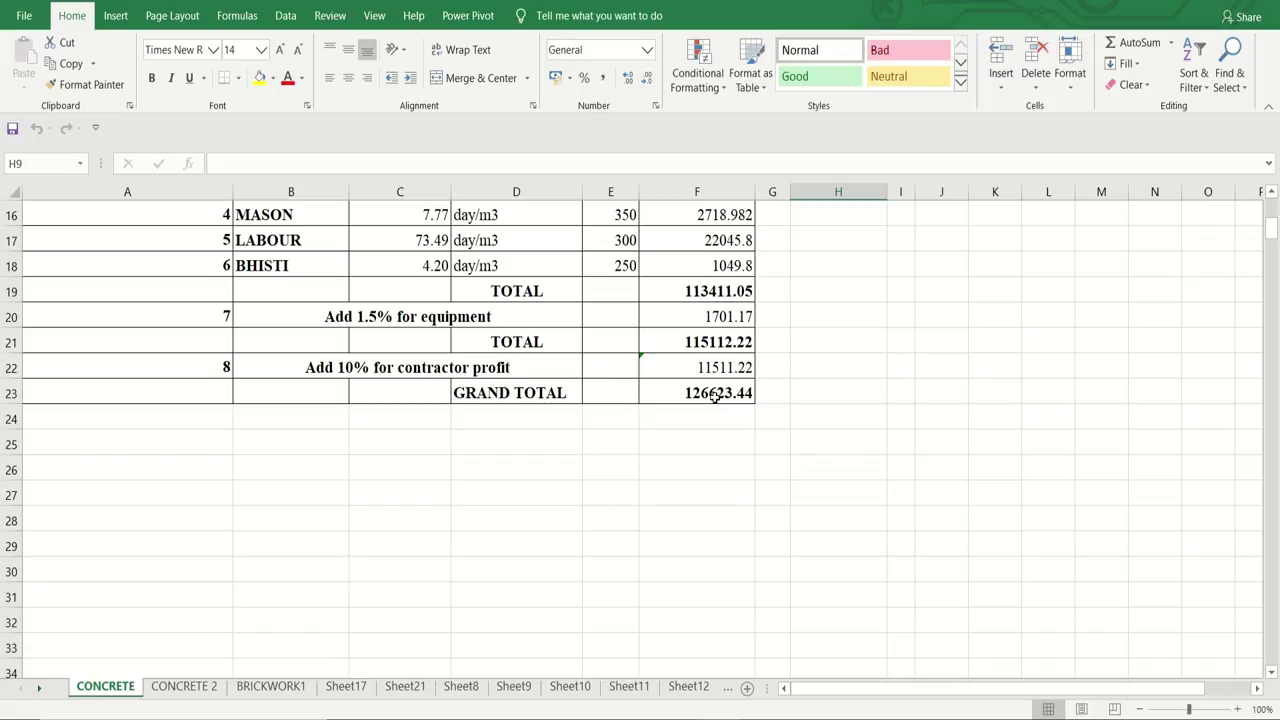
pyautogui.scroll(5, 714, 396)
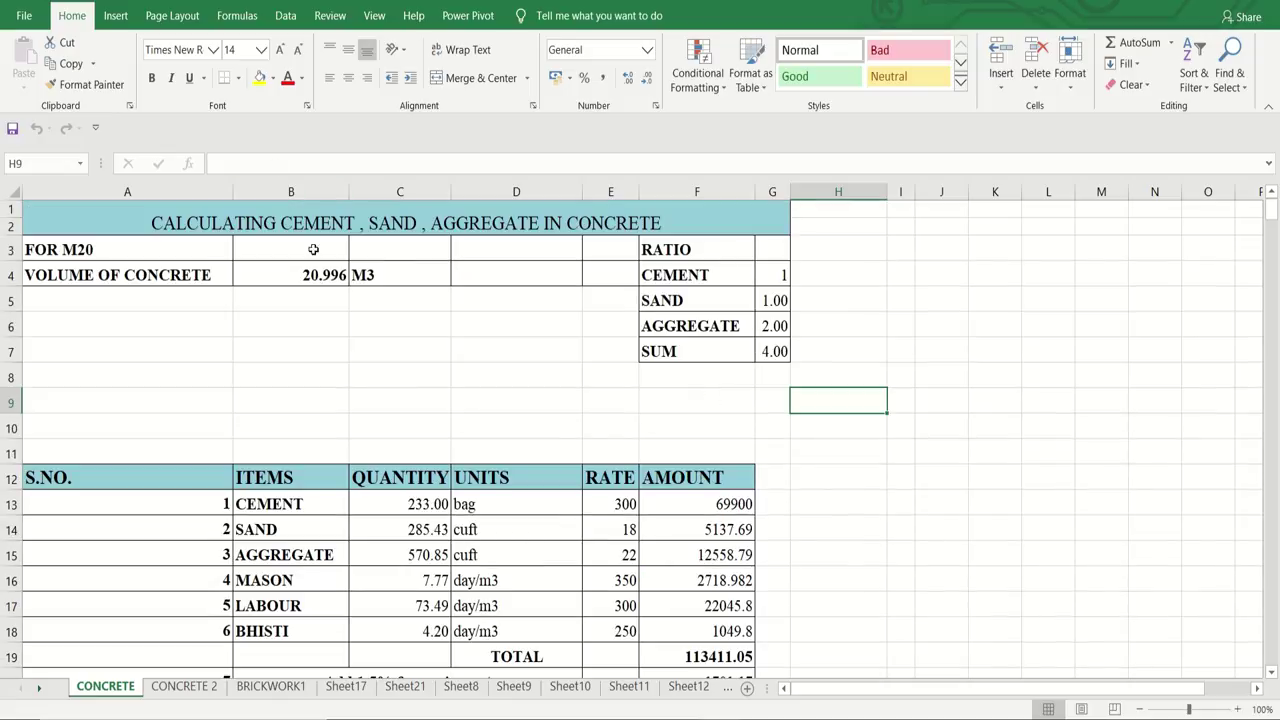
pyautogui.click(421, 355)
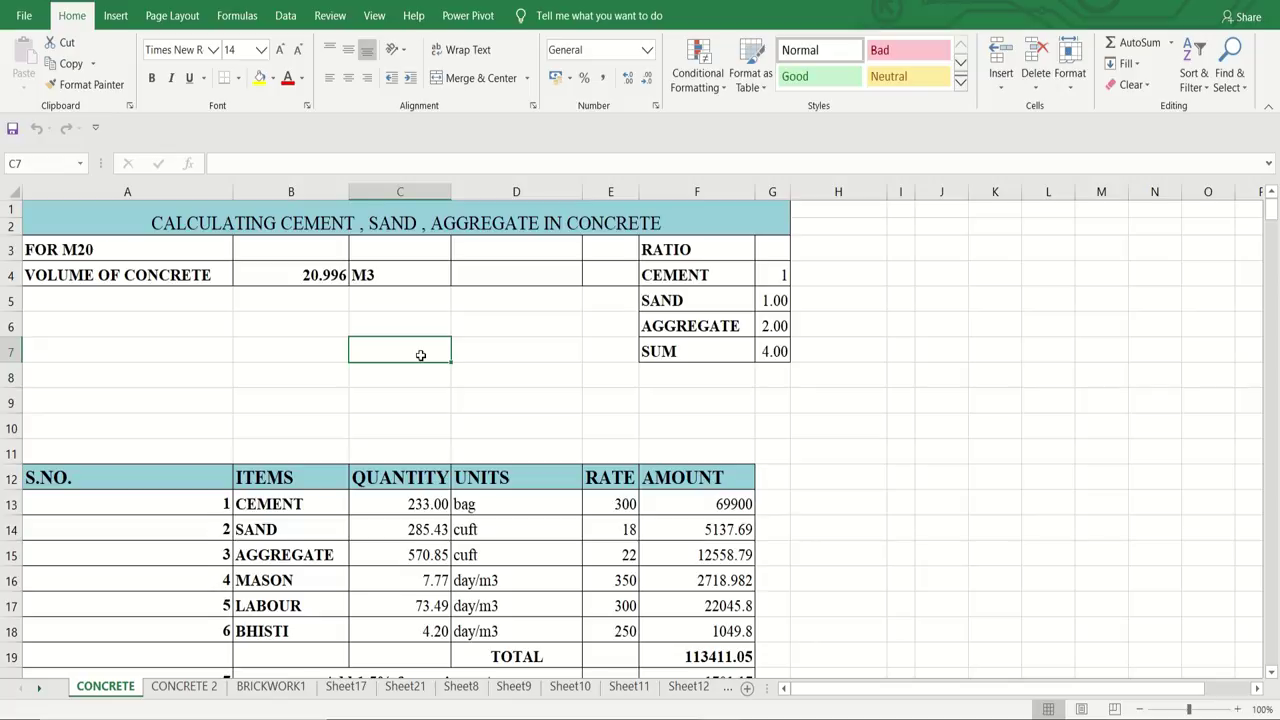
pyautogui.write('m2')
pyautogui.press('BackSpace')
pyautogui.press('BackSpace')
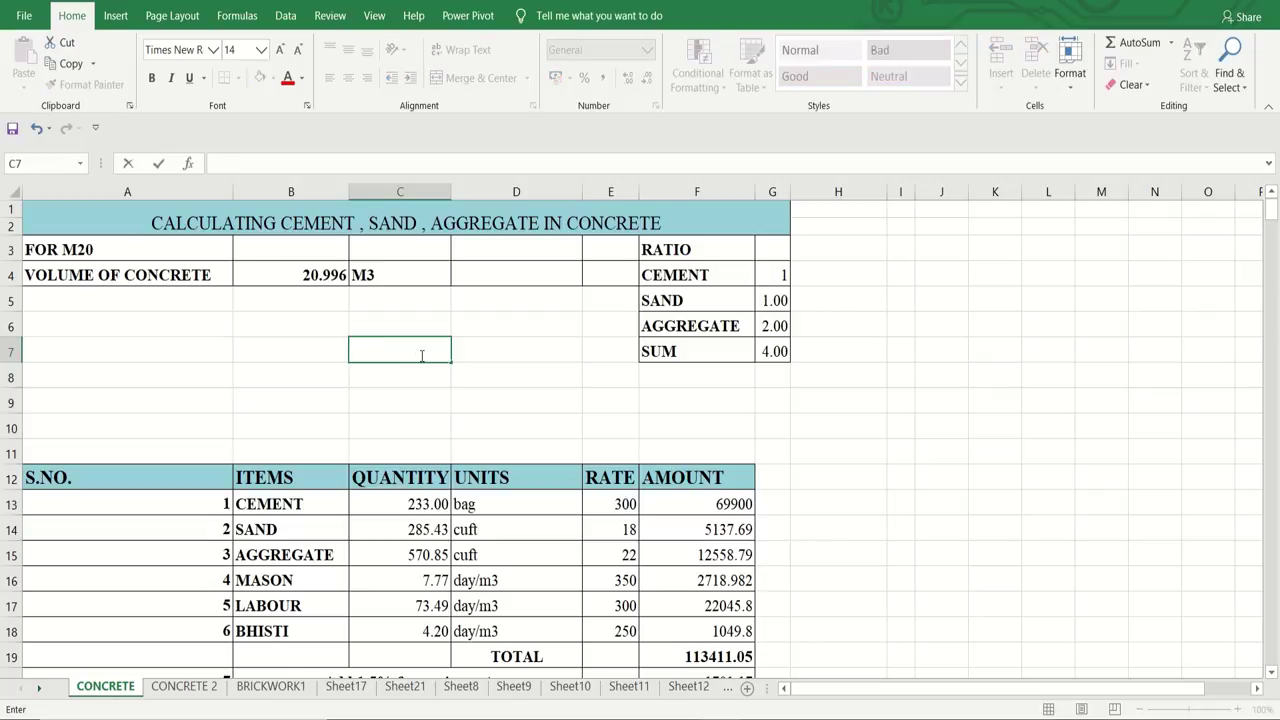
pyautogui.write('M25')
pyautogui.click(412, 374)
pyautogui.write('1')
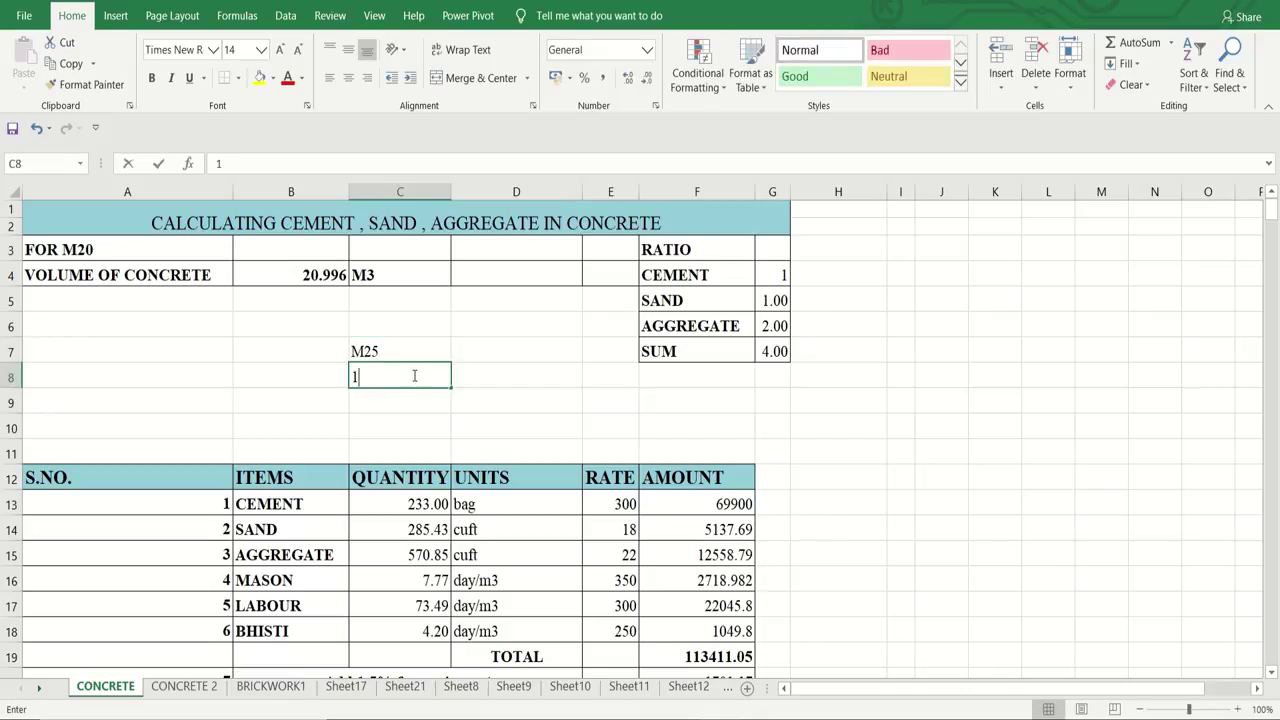
pyautogui.write(':1:2')
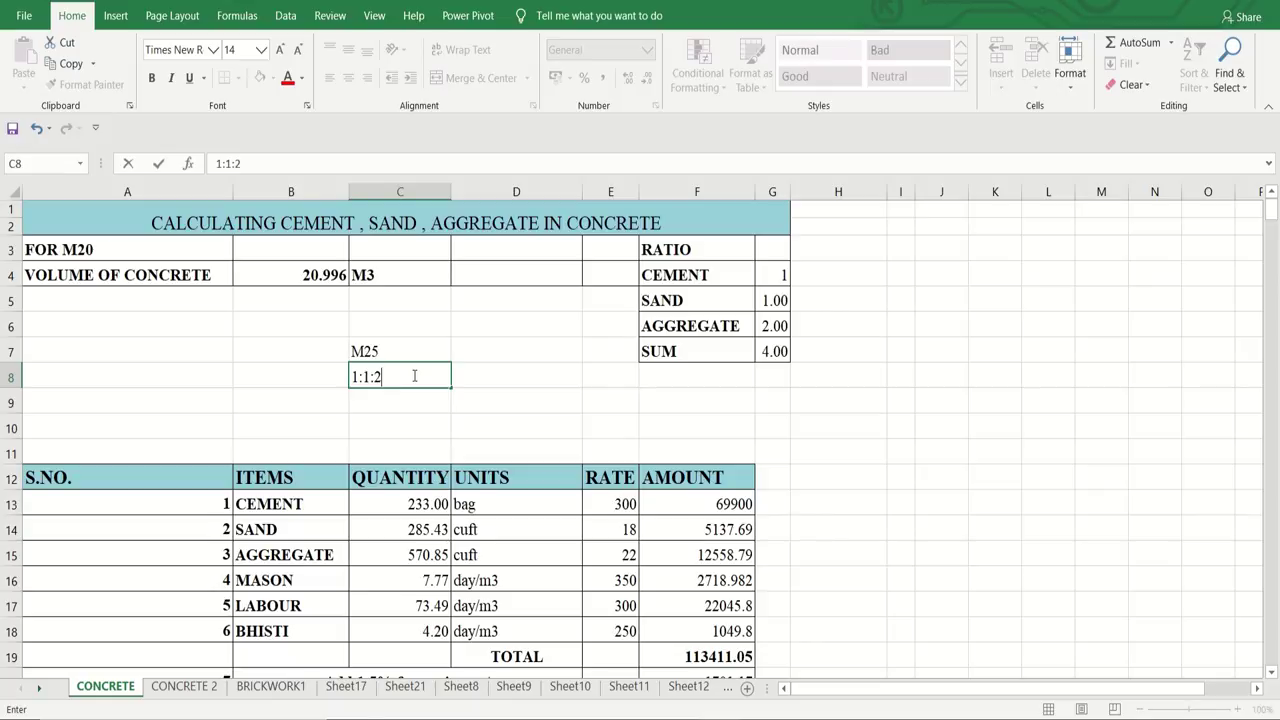
pyautogui.click(480, 394)
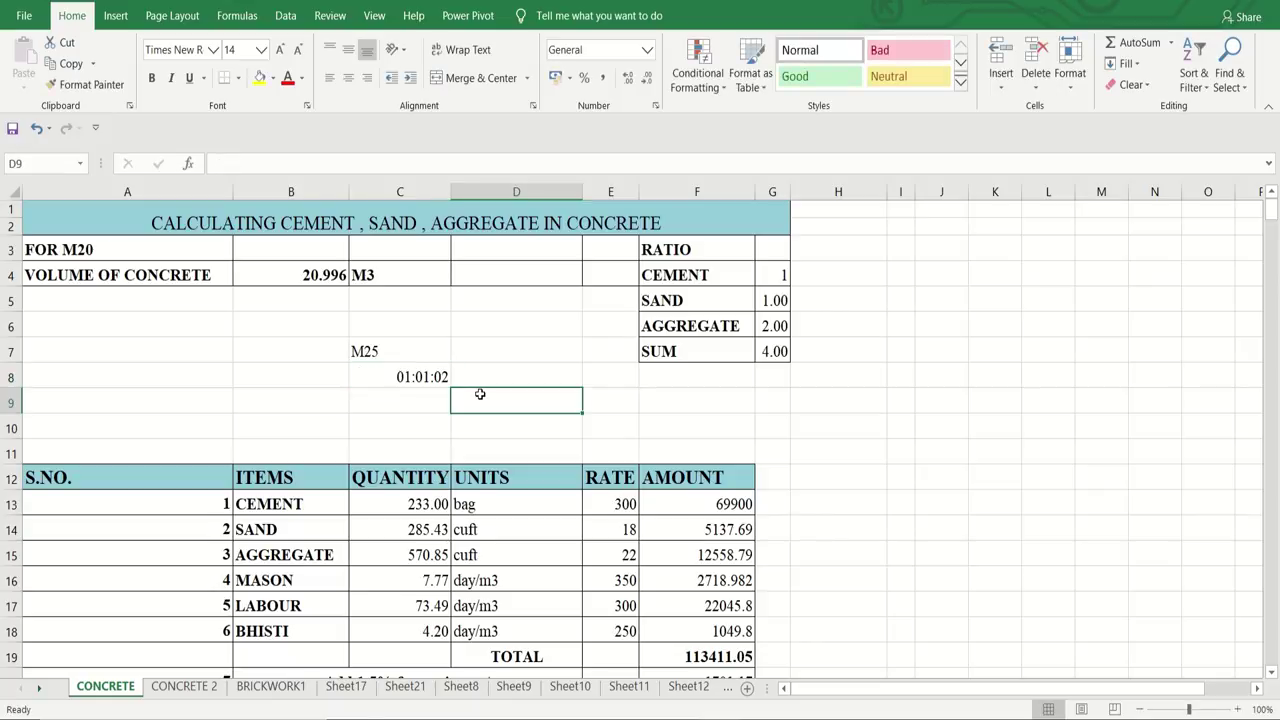
# Change the concrete grade label in A3 to "FOR M25".
pyautogui.doubleClick(97, 250)
pyautogui.write('5')
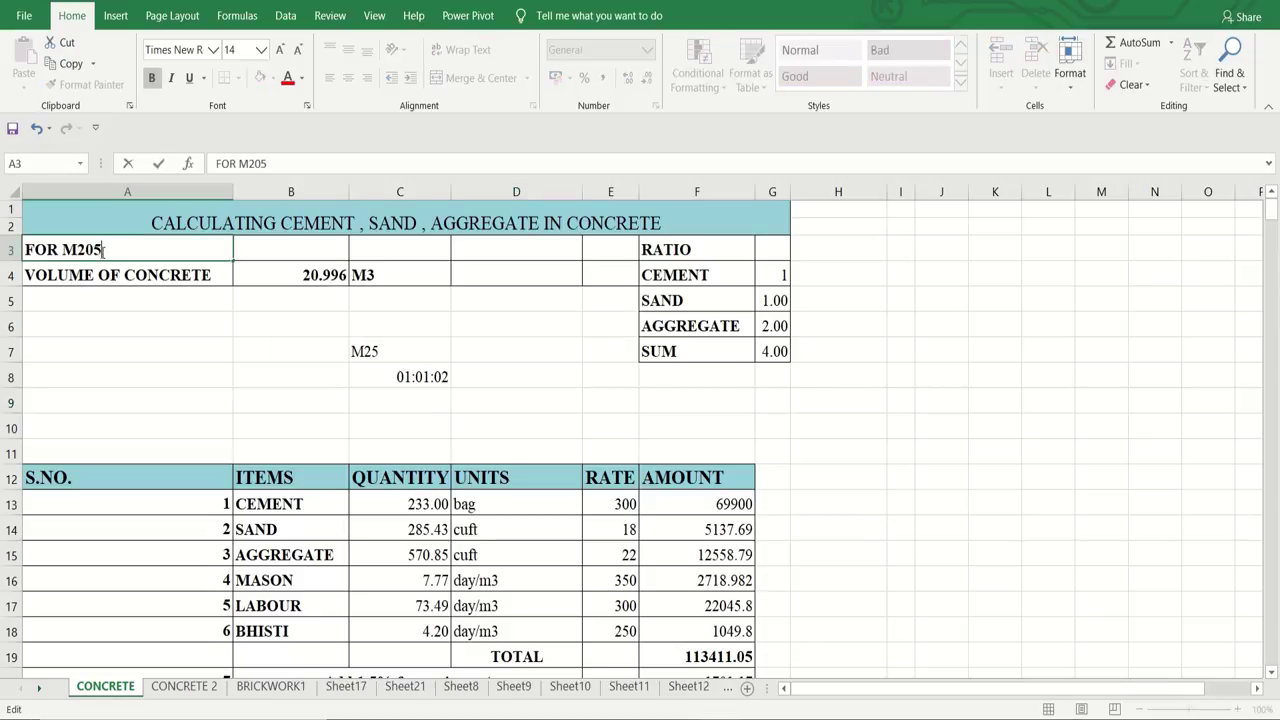
pyautogui.press('BackSpace')
pyautogui.press('BackSpace')
pyautogui.write('5')
# Set the volume of concrete in B4 to 84.
pyautogui.click(324, 279)
pyautogui.write('8')
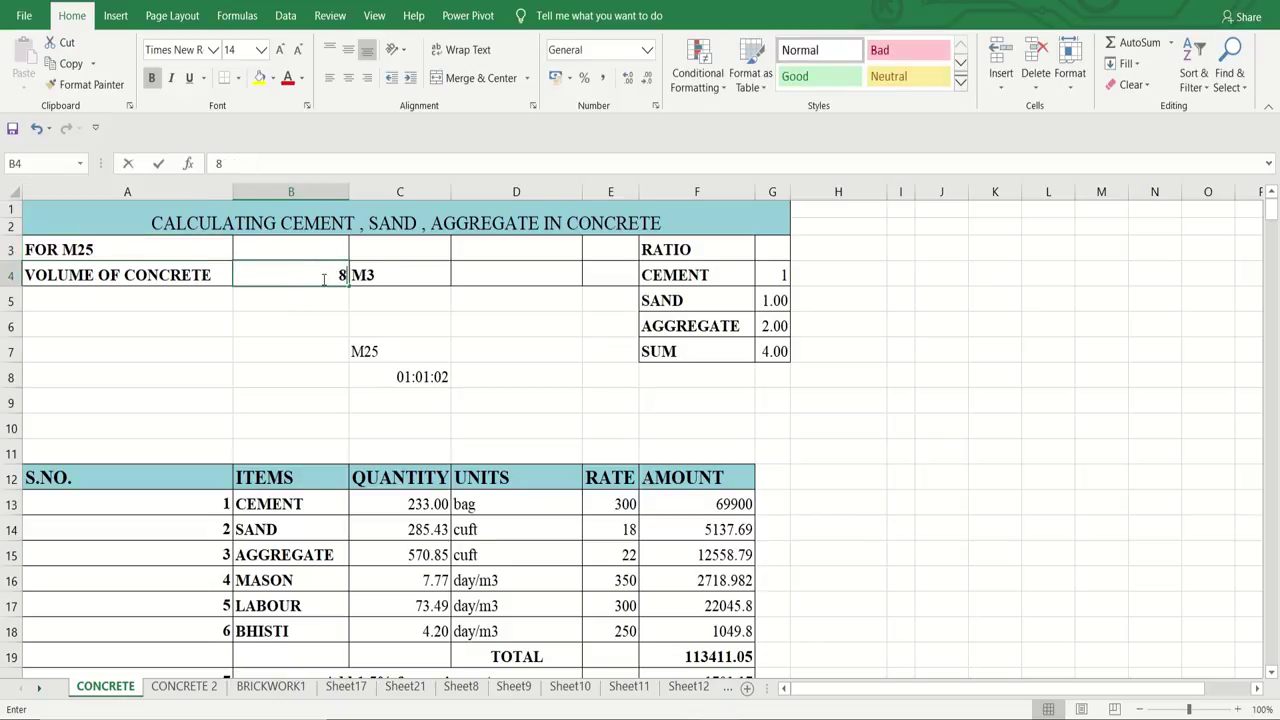
pyautogui.write('4')
pyautogui.click(420, 313)
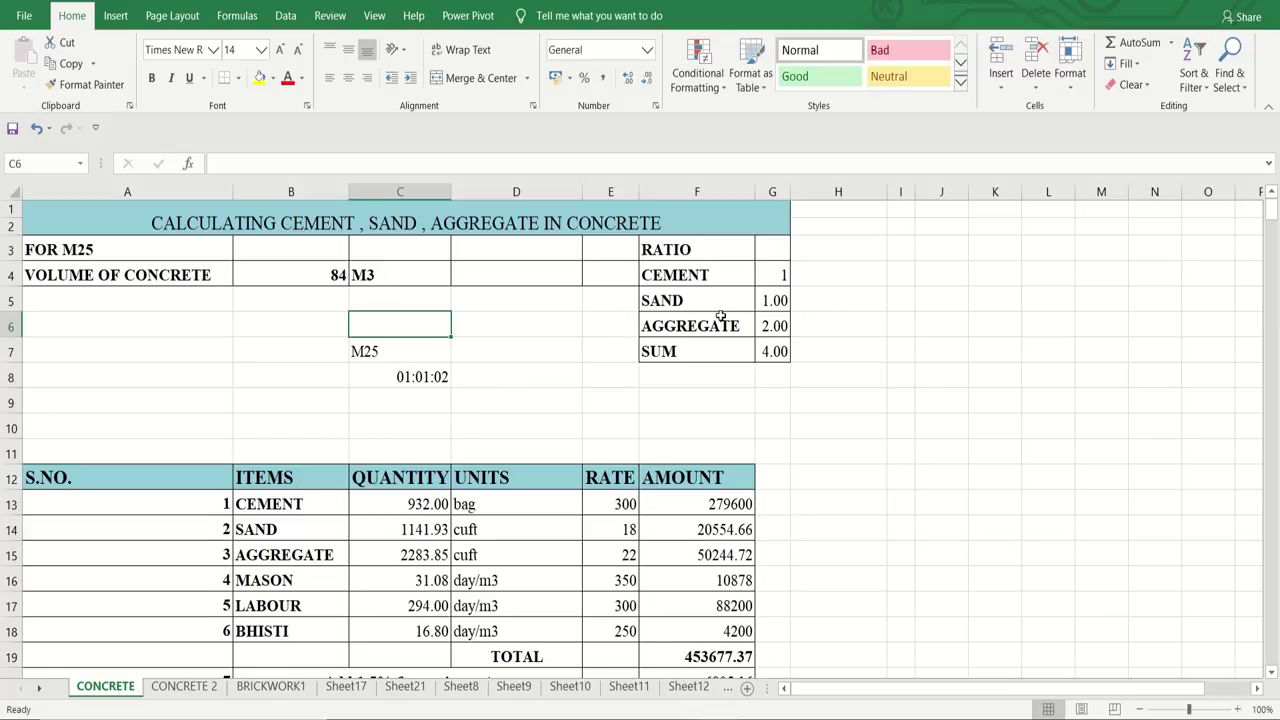
# Examine the sand and aggregate ratios, the cement and sand quantities, the subtotal and the grand total of the concrete estimate.
pyautogui.click(779, 306)
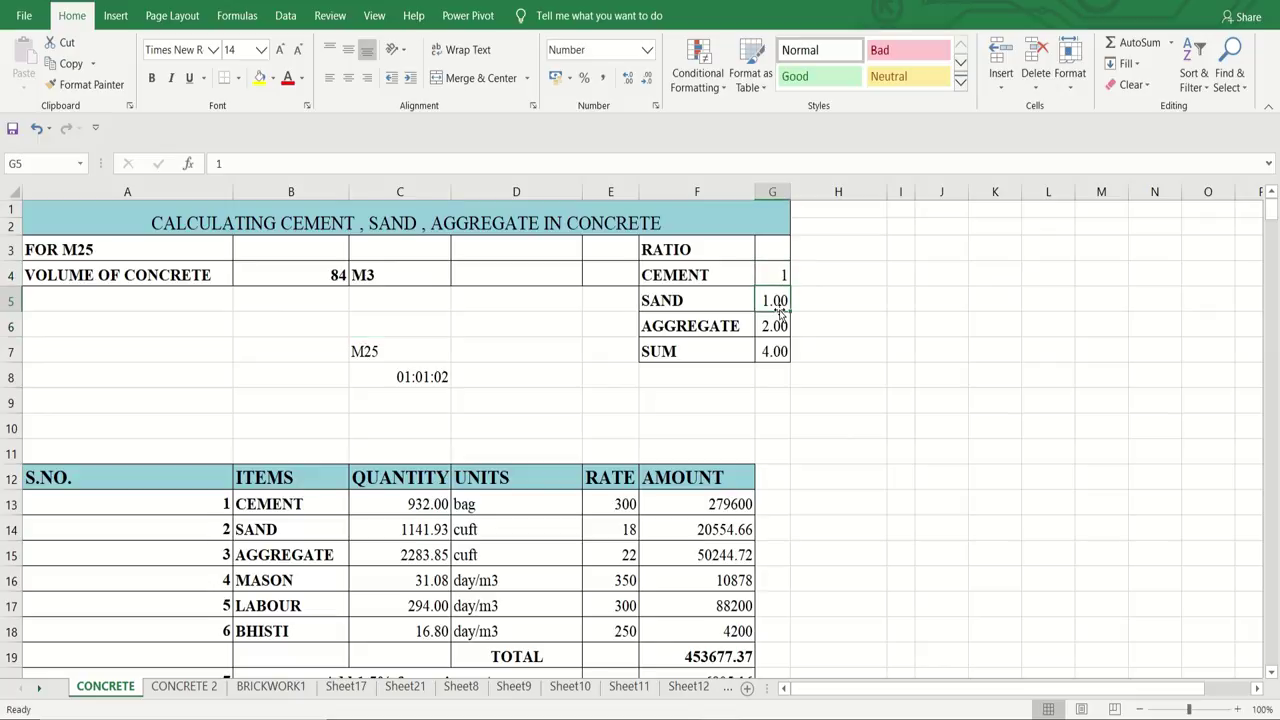
pyautogui.click(786, 328)
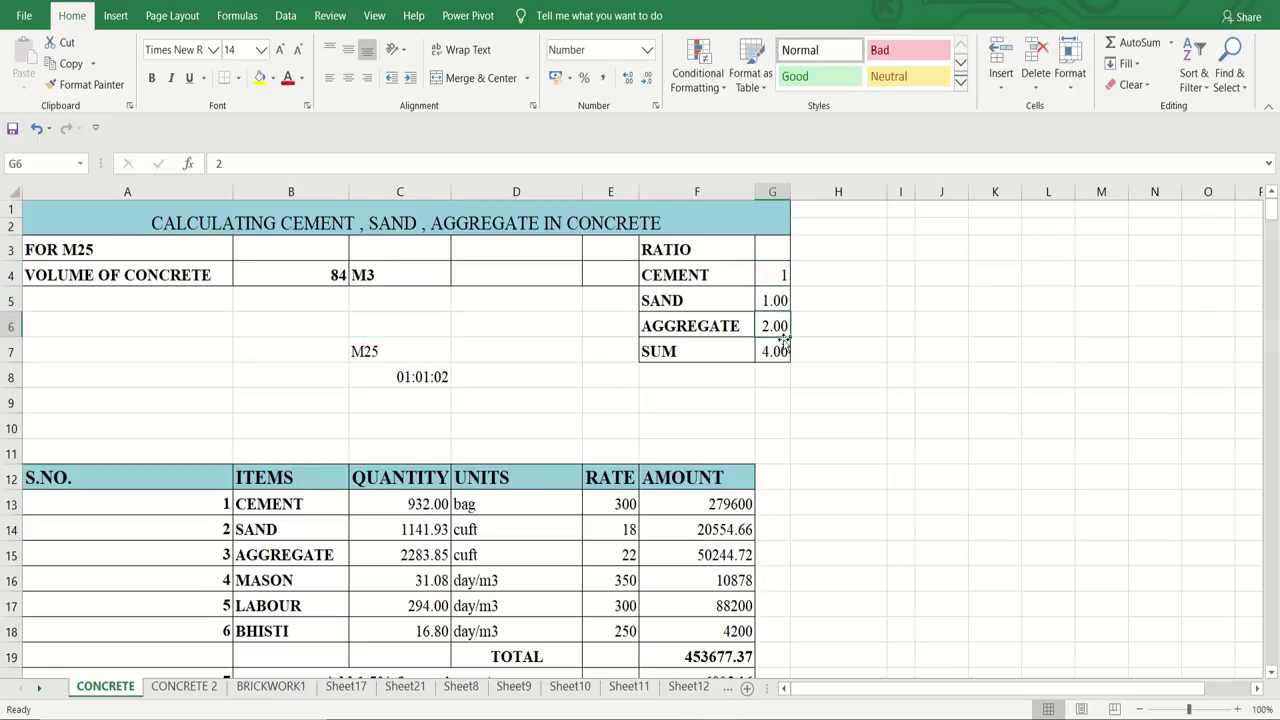
pyautogui.click(634, 471)
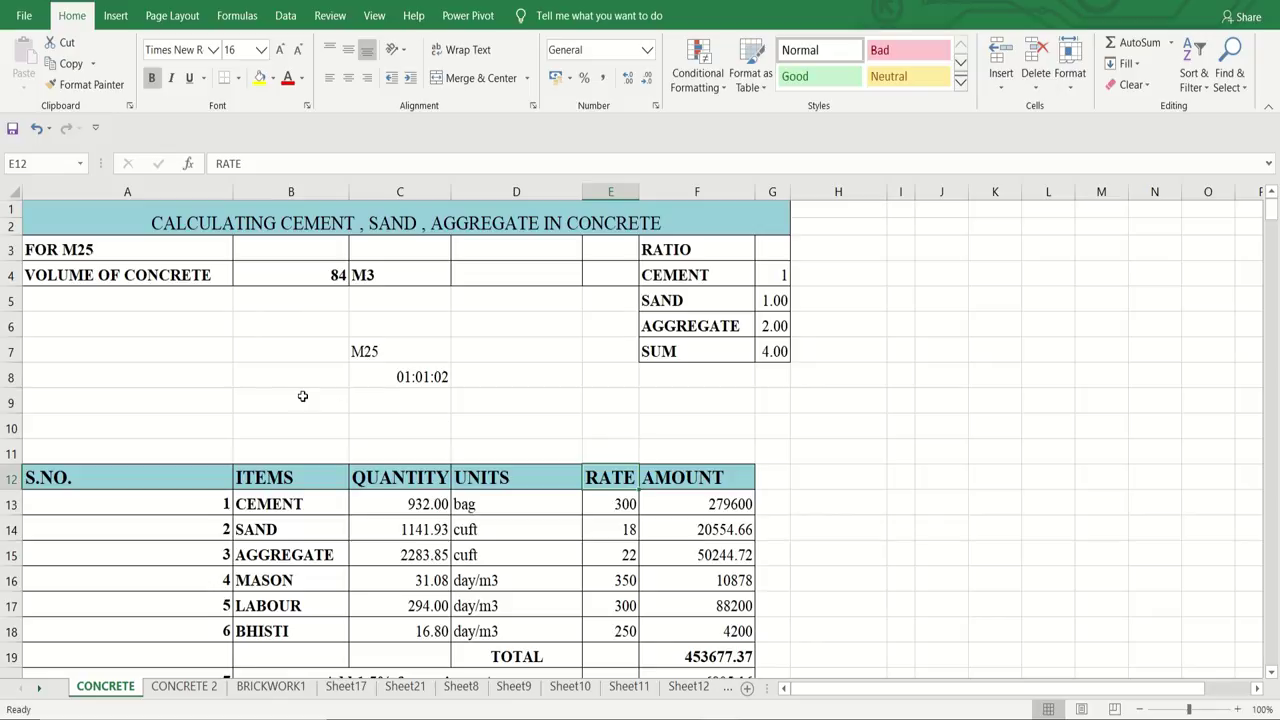
pyautogui.press('Down')
pyautogui.press('Down')
pyautogui.press('Down')
pyautogui.press('Down')
pyautogui.press('Down')
pyautogui.press('Down')
pyautogui.press('Down')
pyautogui.press('Down')
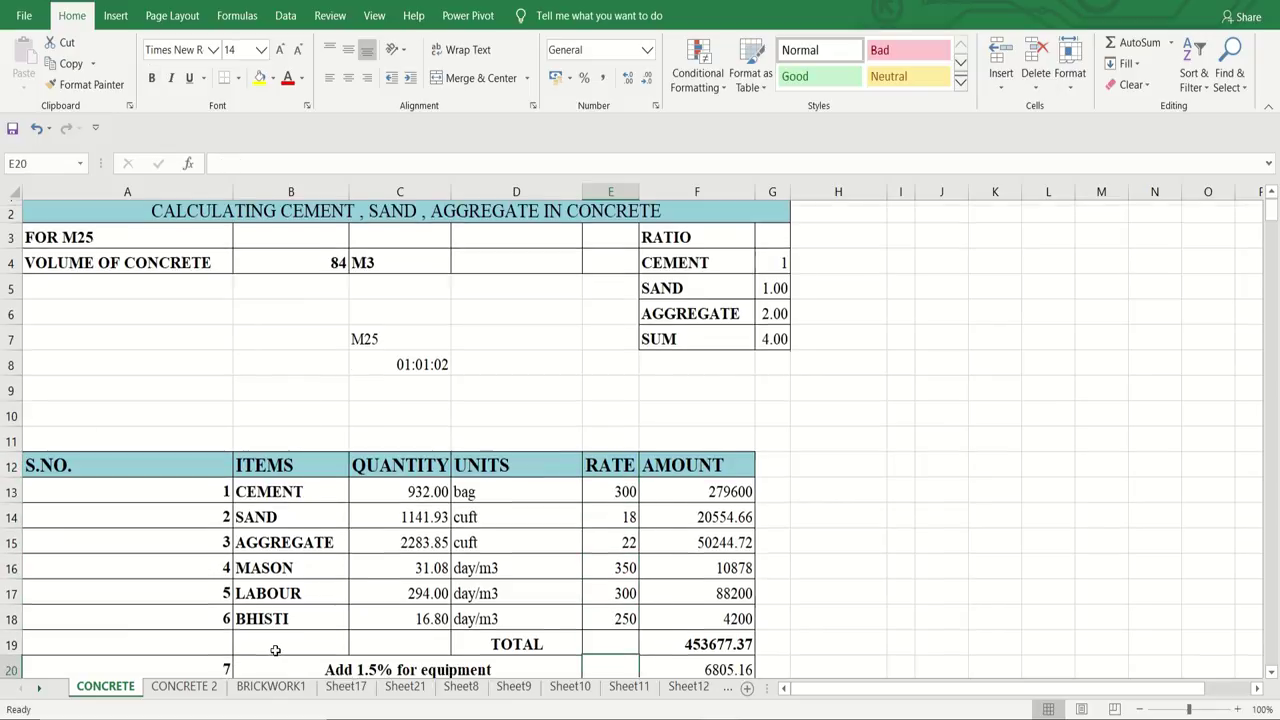
pyautogui.scroll(-2, 275, 650)
pyautogui.click(425, 390)
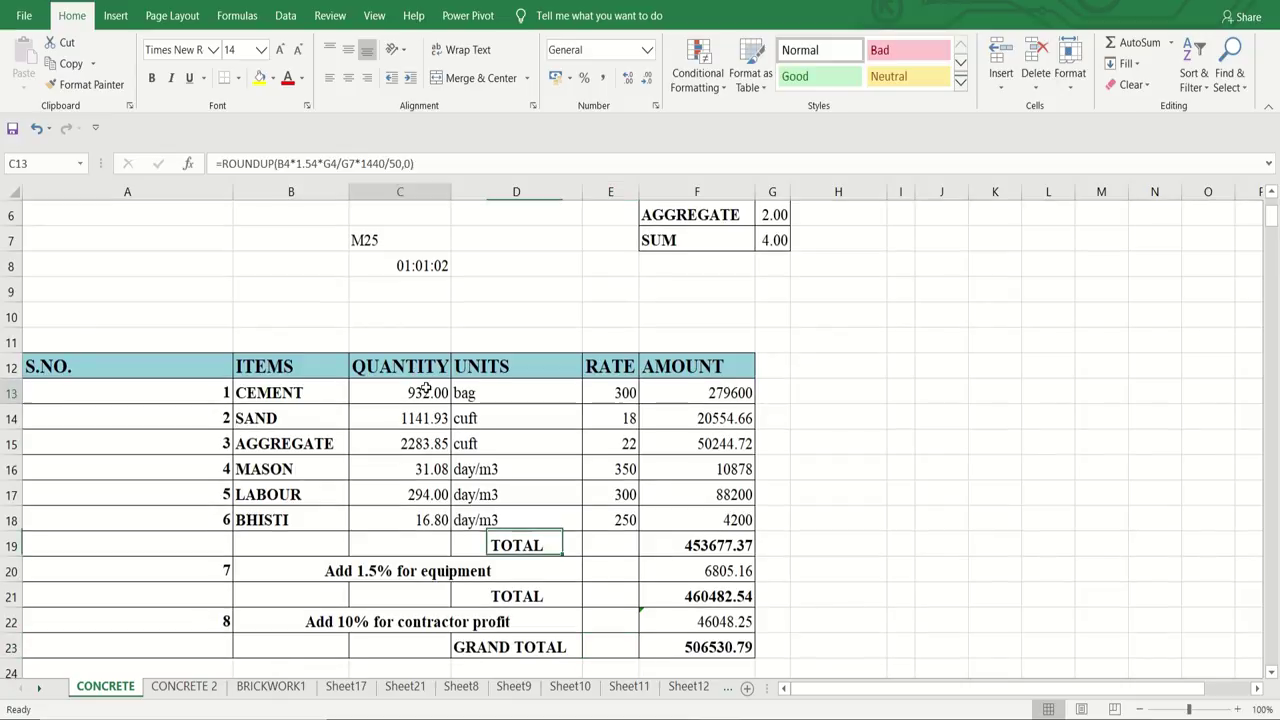
pyautogui.press('Down')
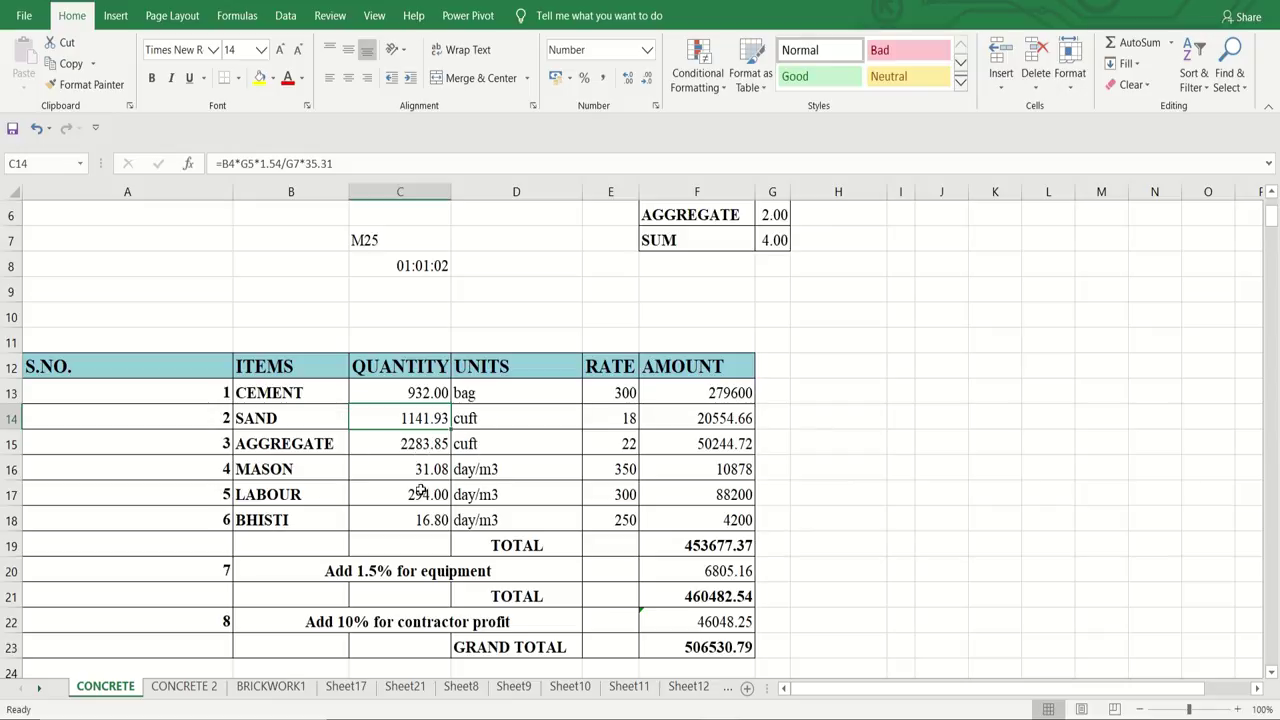
pyautogui.click(523, 541)
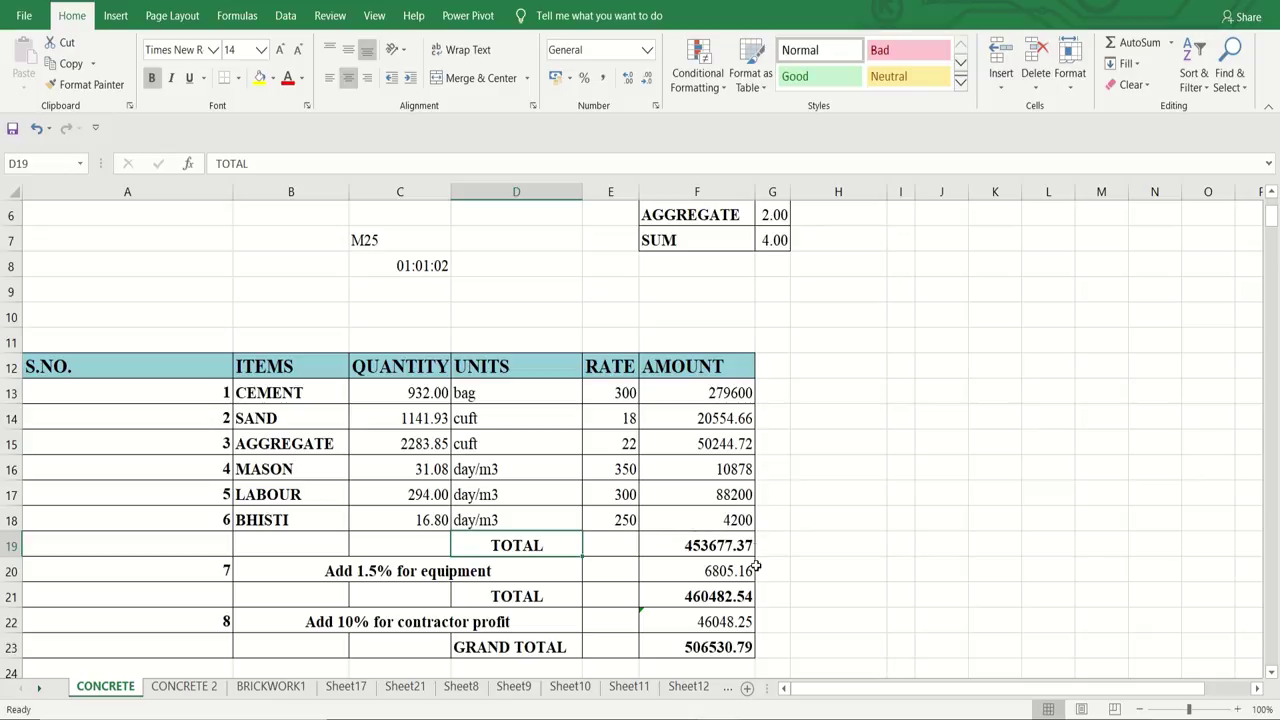
pyautogui.click(722, 647)
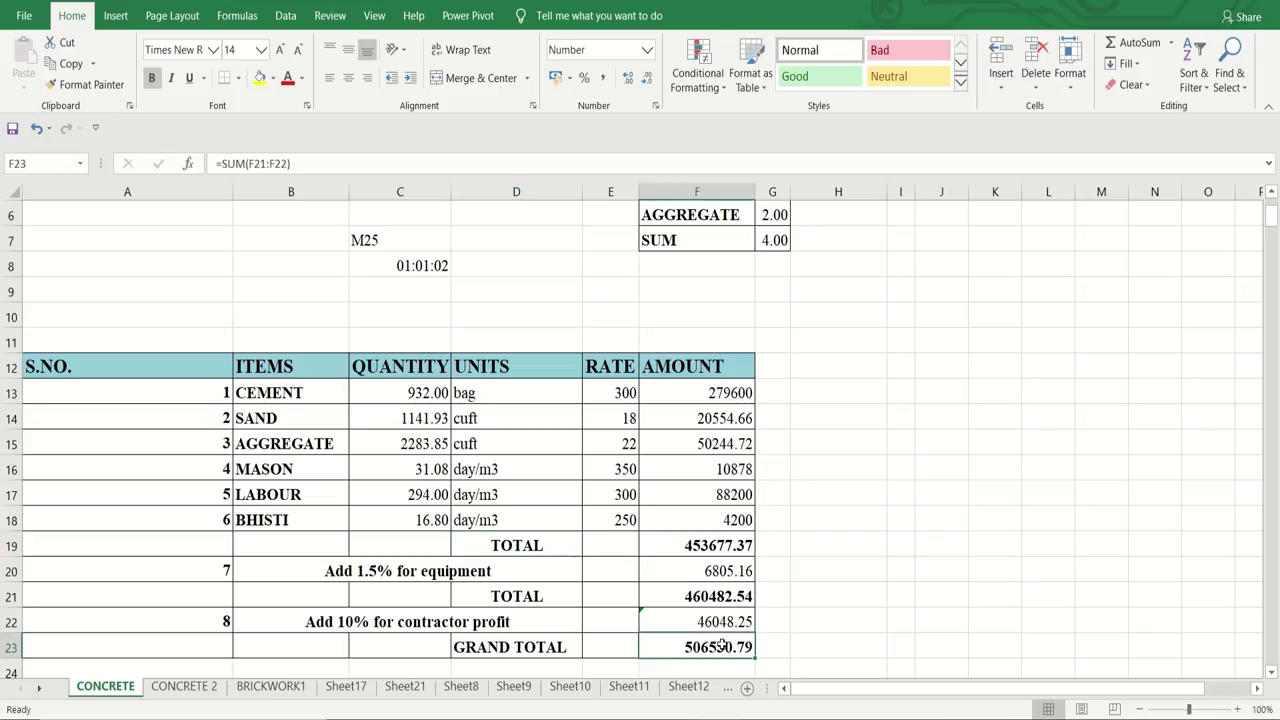
pyautogui.click(704, 548)
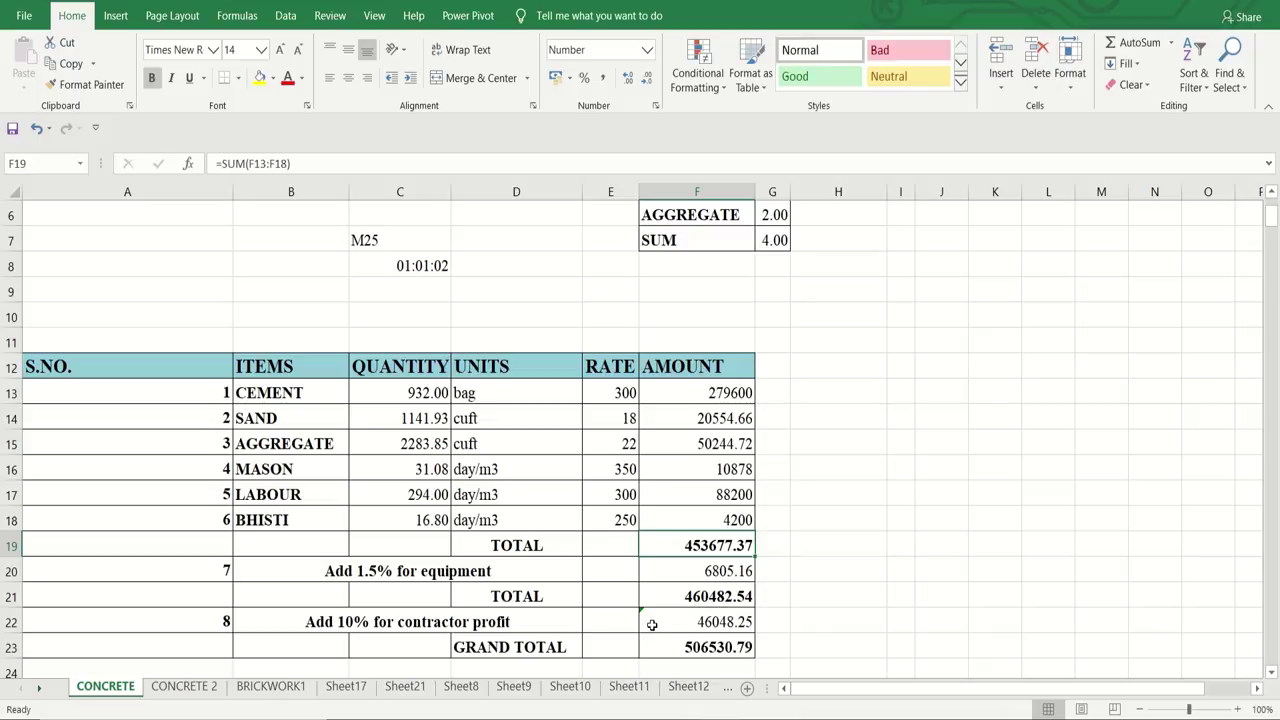
# Examine the grand total in F23 and look over the rest of the cost table.
pyautogui.click(718, 652)
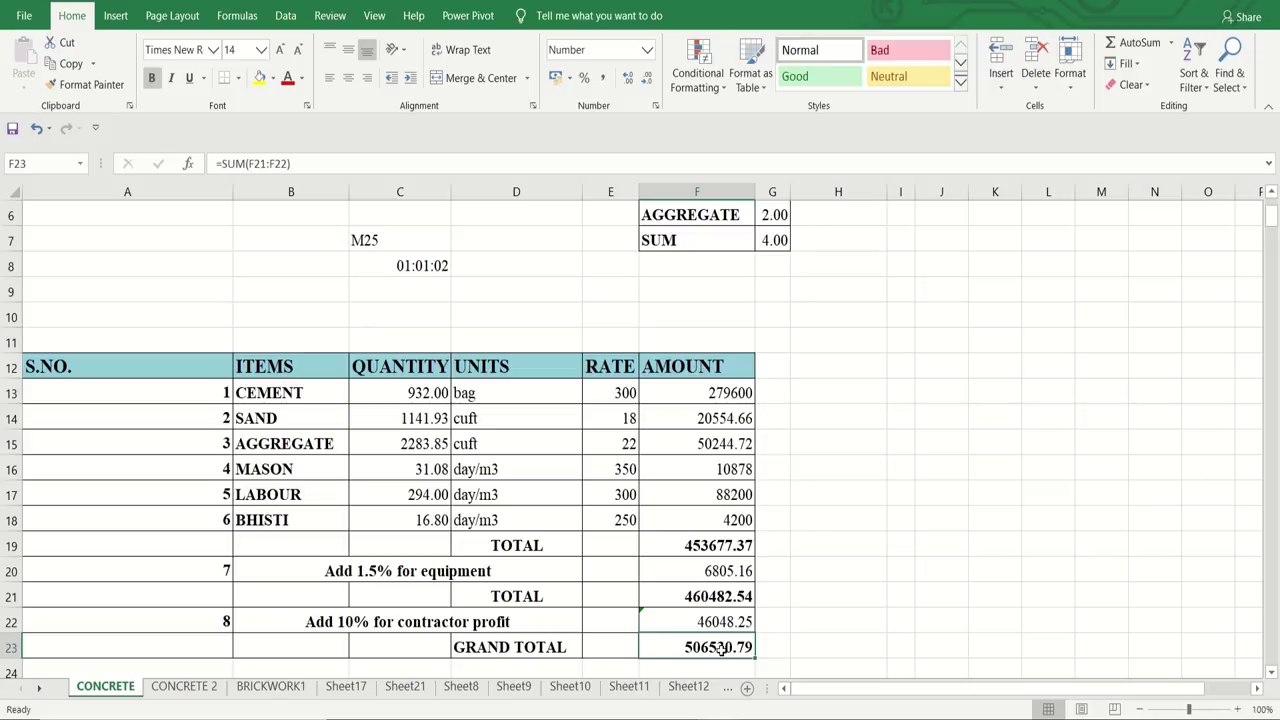
pyautogui.click(823, 563)
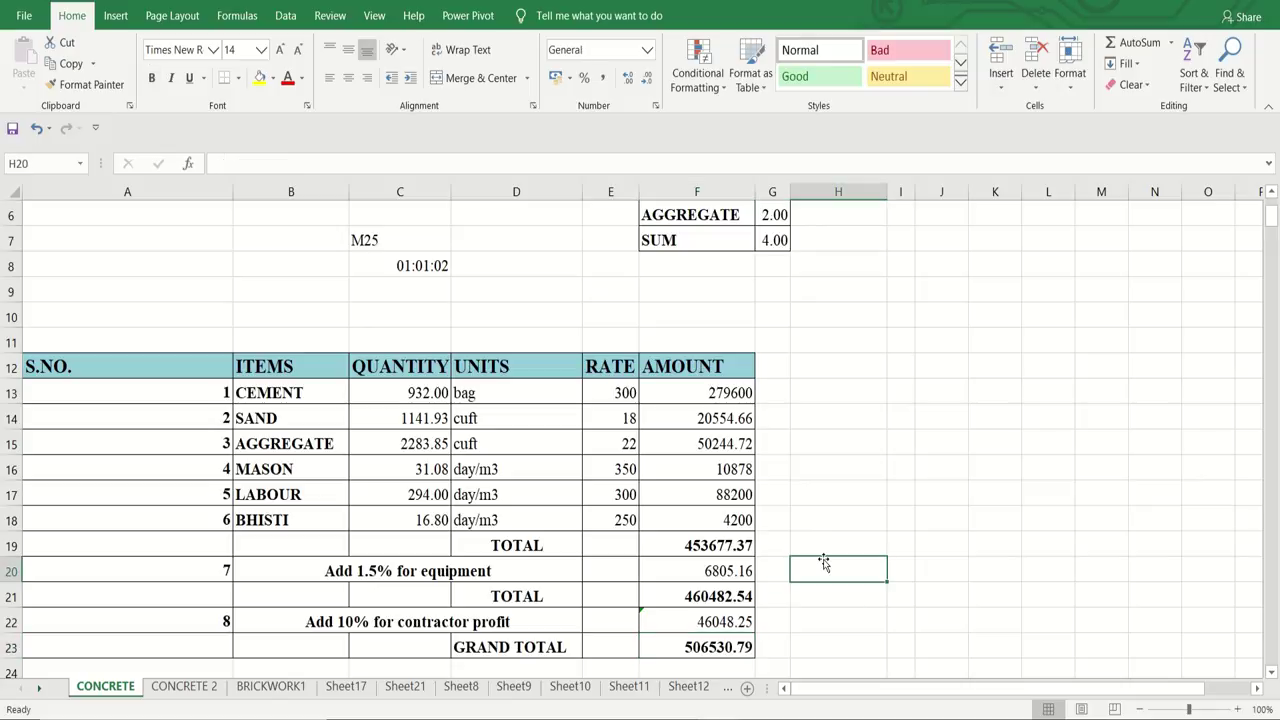
pyautogui.scroll(2, 823, 563)
pyautogui.scroll(-6, 823, 563)
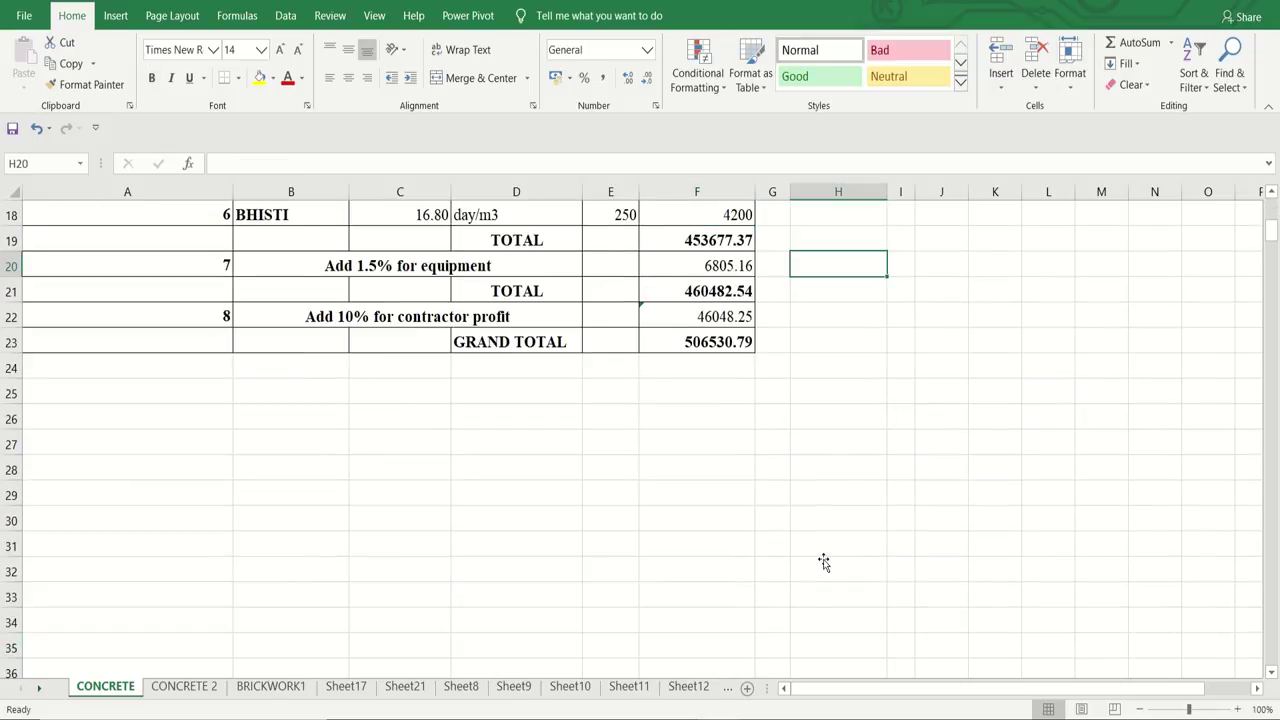
pyautogui.scroll(4, 823, 563)
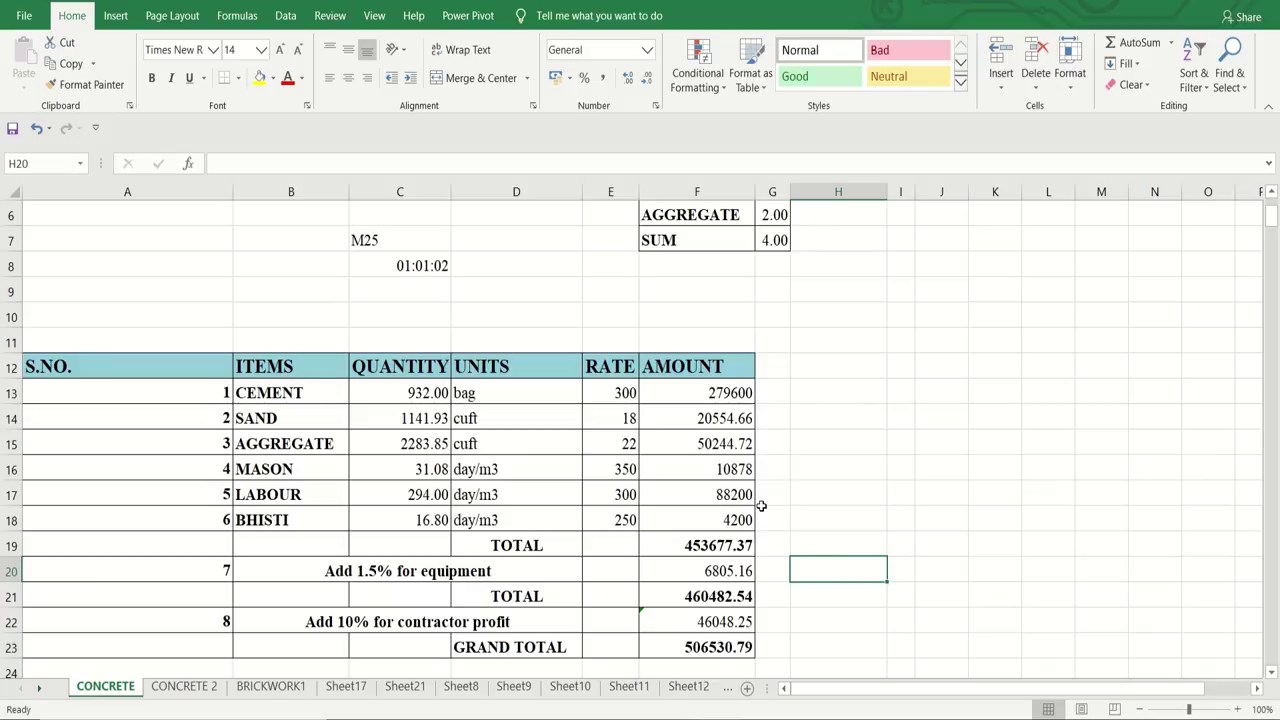
# Set the cement rate in E13 to 250 and check the cement amount in F13.
pyautogui.click(630, 393)
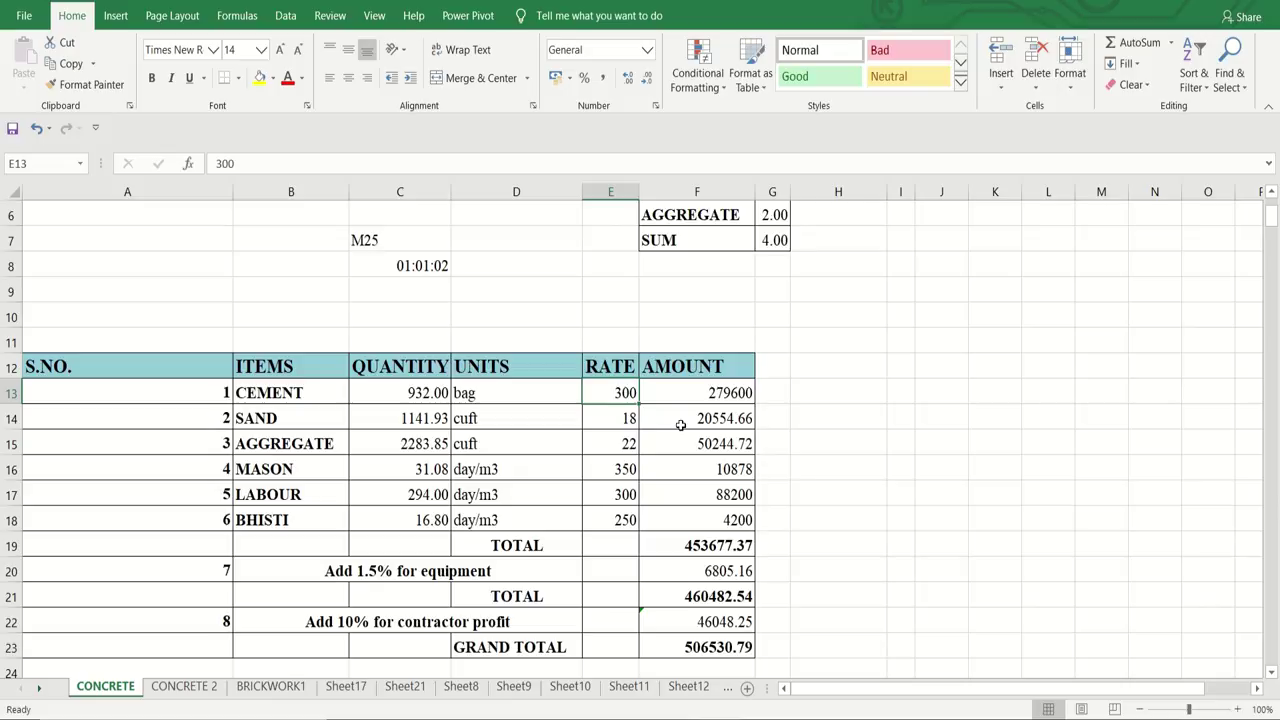
pyautogui.write('250')
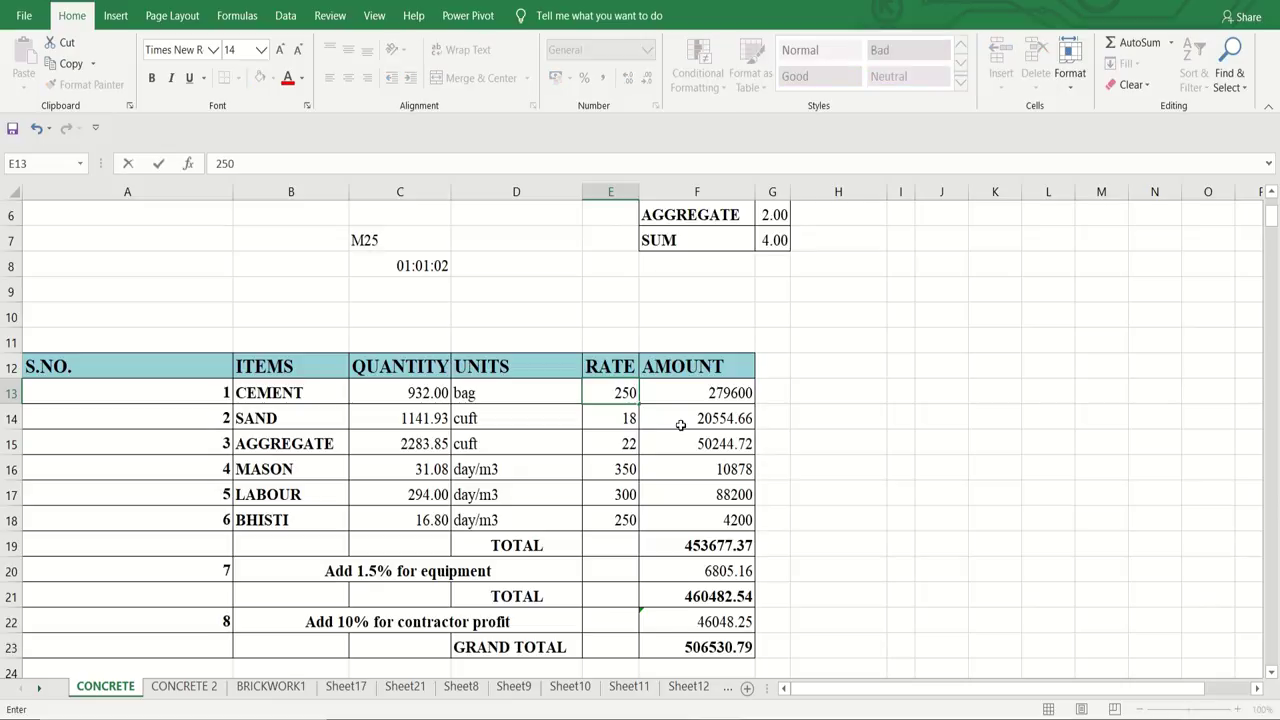
pyautogui.press('Return')
pyautogui.click(730, 395)
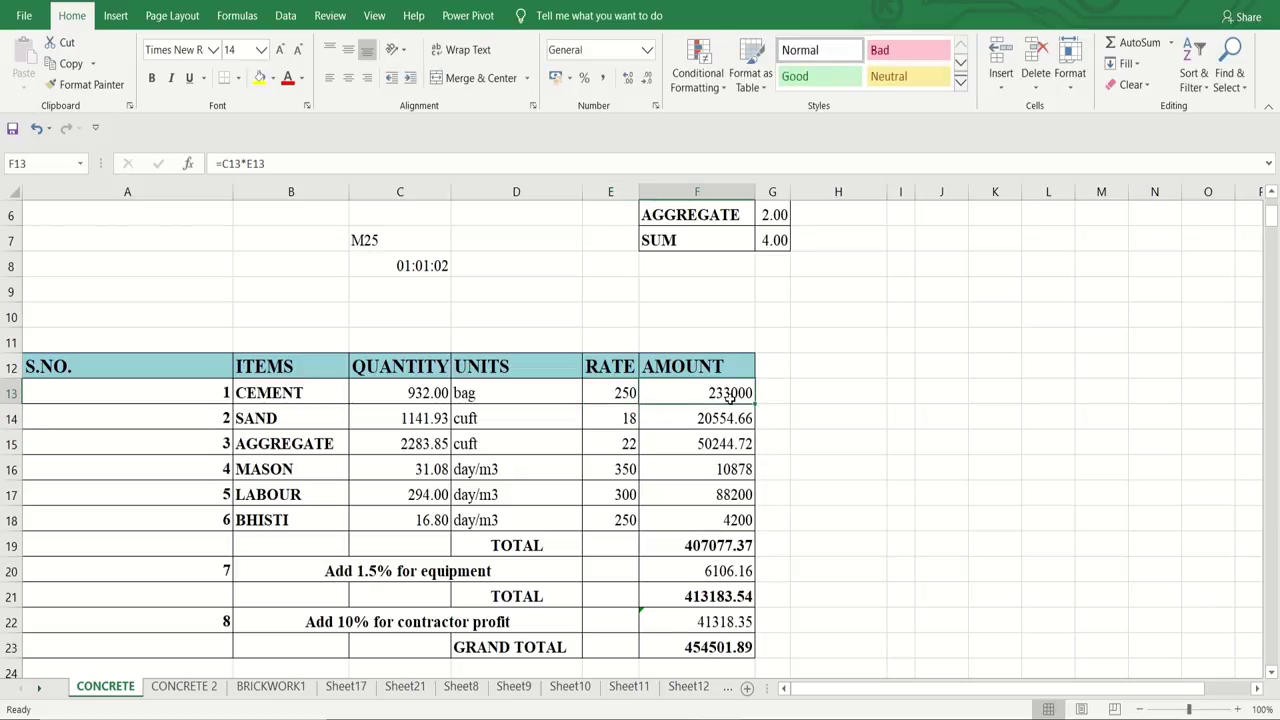
# Examine the sand rate, the labour amount and the totals down to the end of the cost table.
pyautogui.click(614, 436)
pyautogui.click(628, 418)
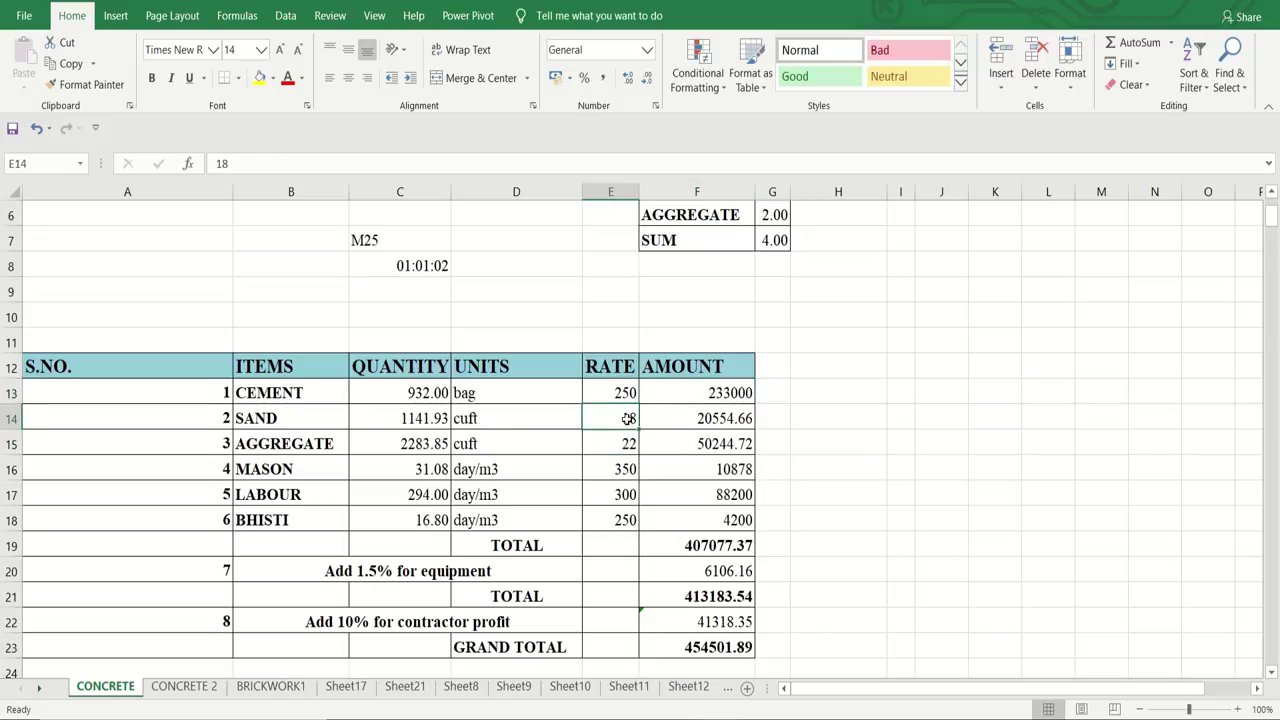
pyautogui.click(728, 487)
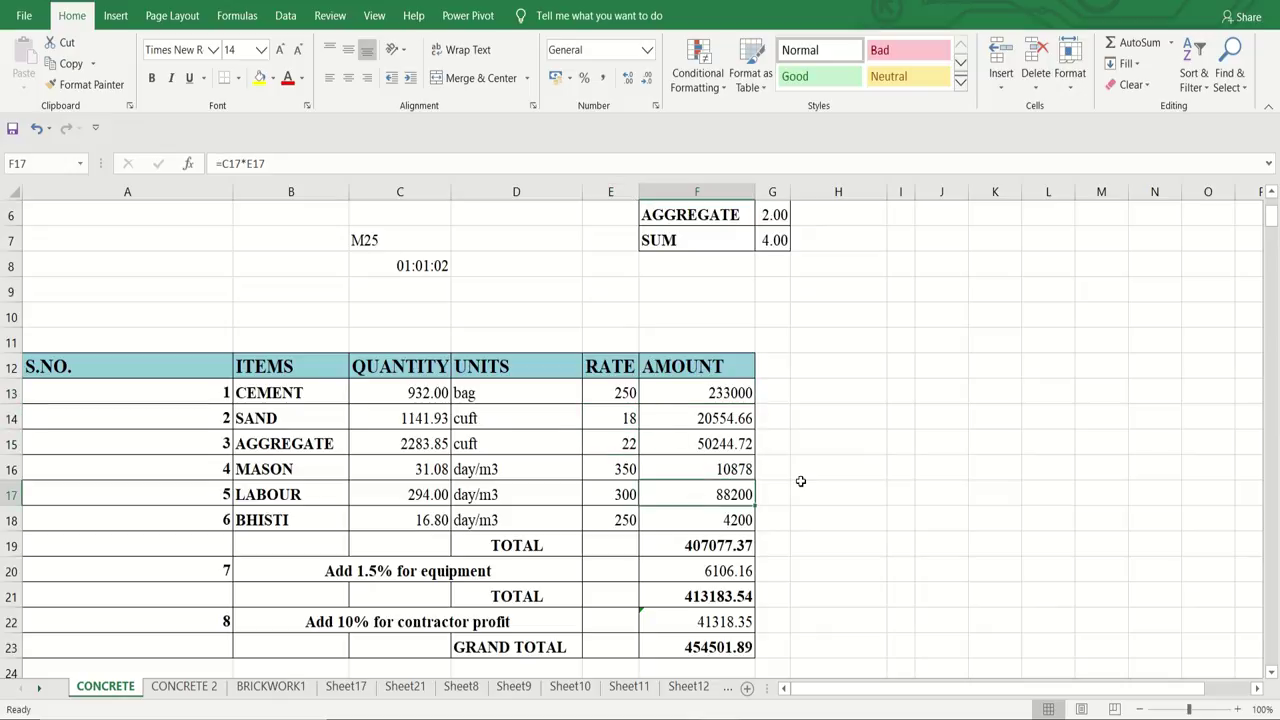
pyautogui.click(805, 486)
pyautogui.press('Return')
pyautogui.press('Down')
pyautogui.press('Down')
pyautogui.press('Down')
pyautogui.press('Down')
pyautogui.press('Down')
pyautogui.press('Down')
pyautogui.press('Down')
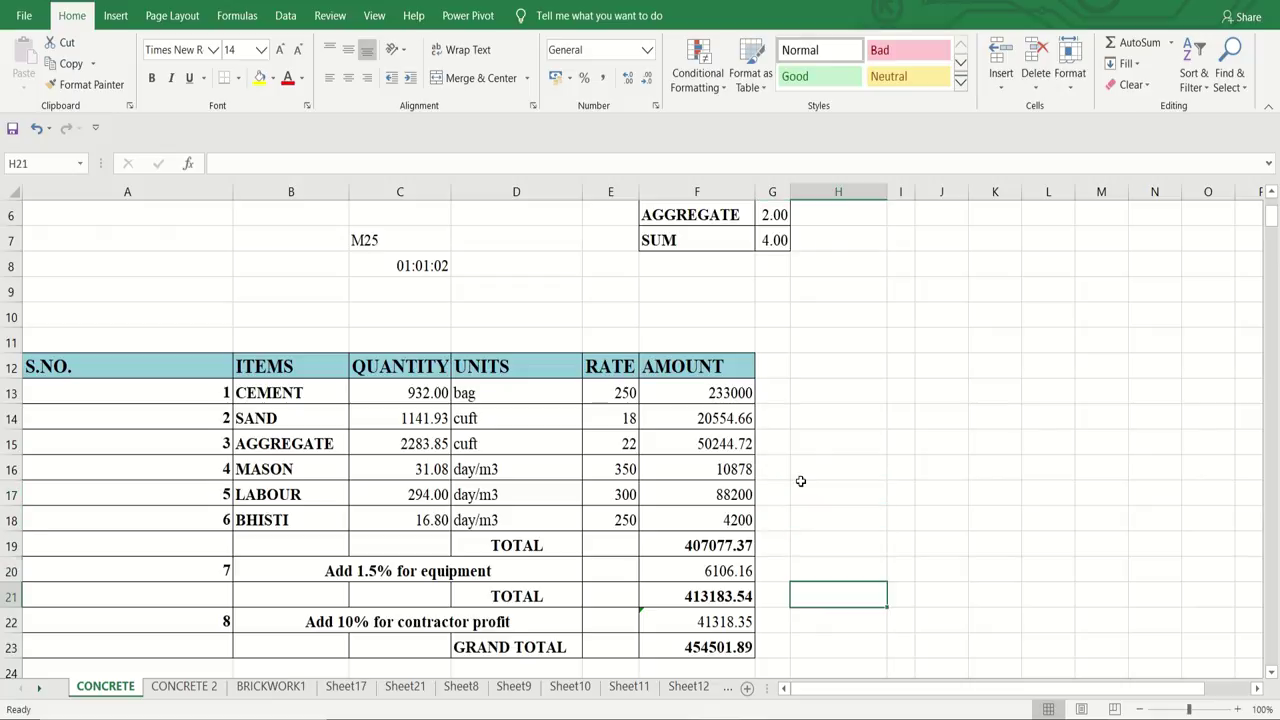
pyautogui.press('Down')
pyautogui.press('Down')
pyautogui.press('Up')
pyautogui.press('Up')
pyautogui.press('Up')
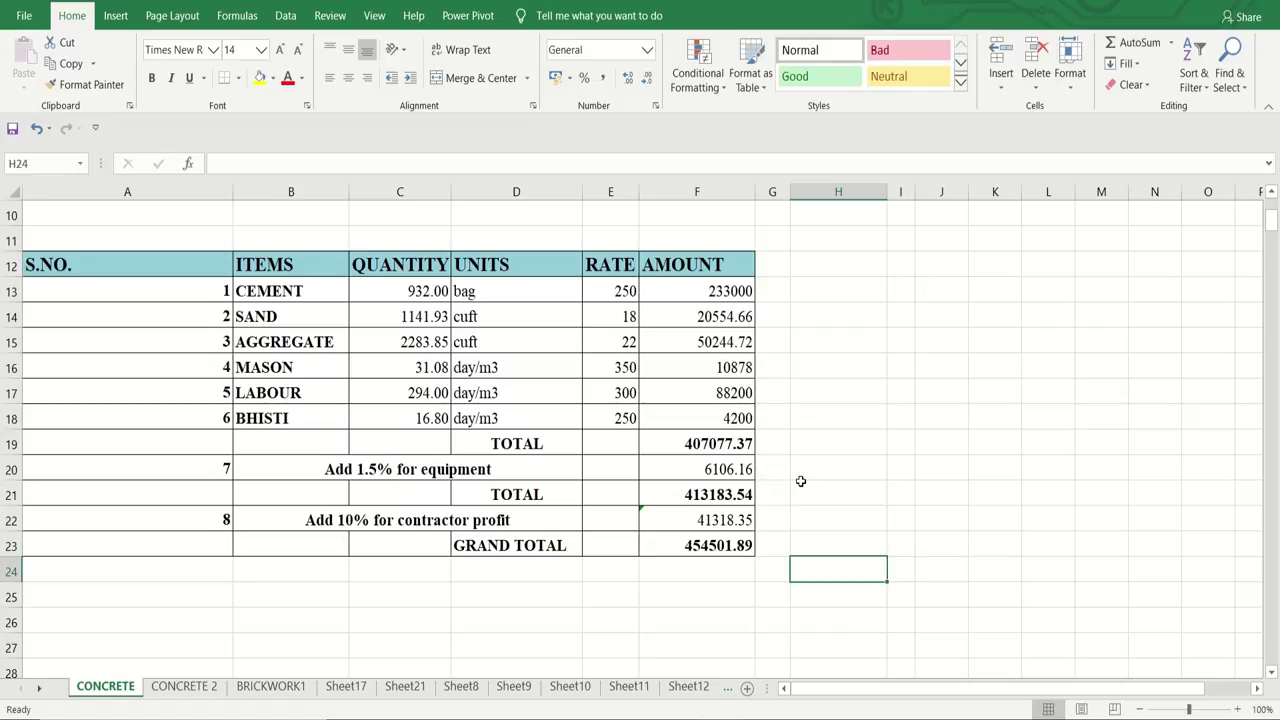